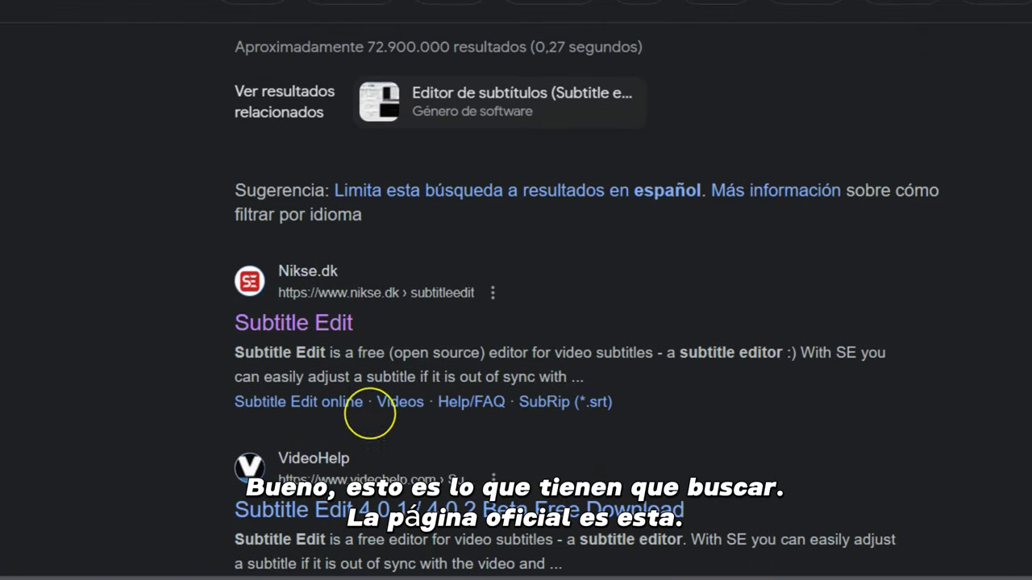
- Download SubtitleEdit-4.0.1-Setup.exe from the releases linked on the official Nikse.dk Subtitle Edit page, aborting the duplicate copy of the file
left_click(254, 321)
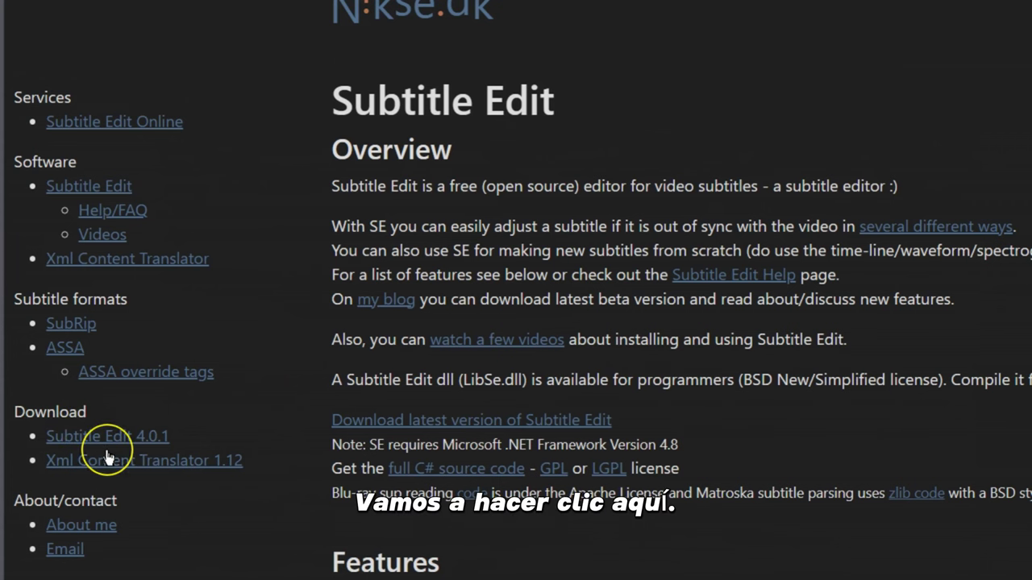
left_click(129, 437)
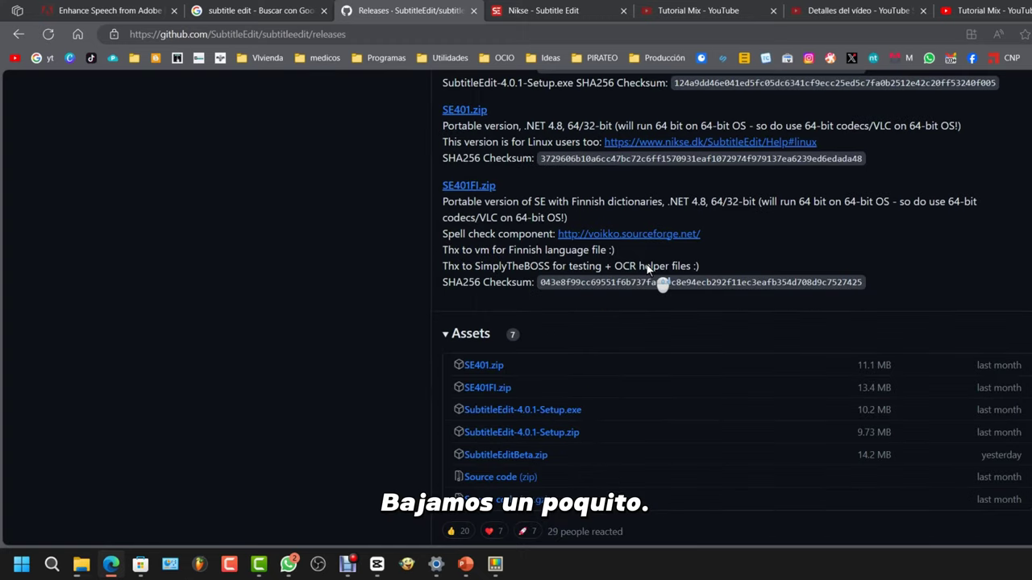
scroll(646, 266, "down", 2)
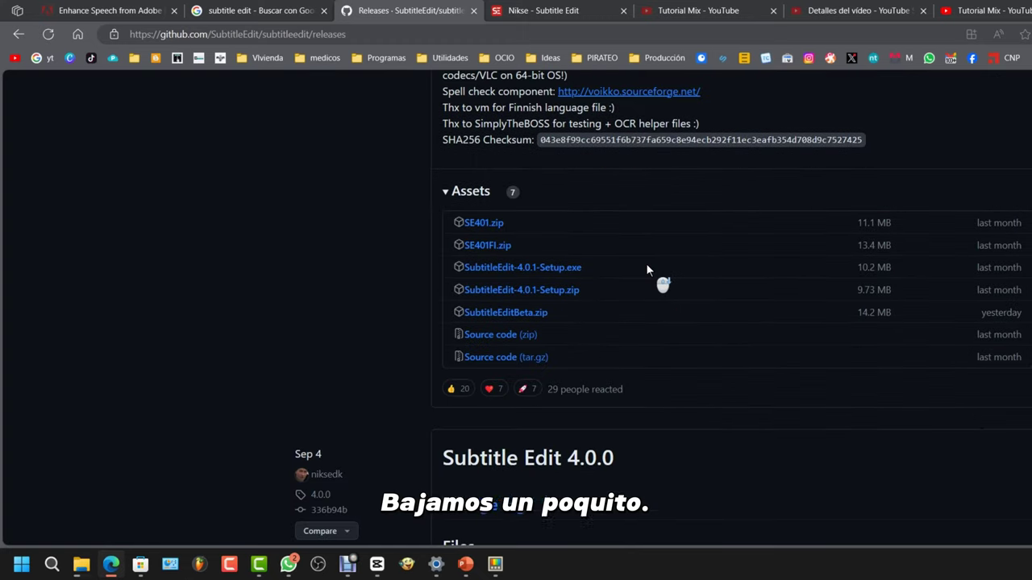
left_click(566, 269)
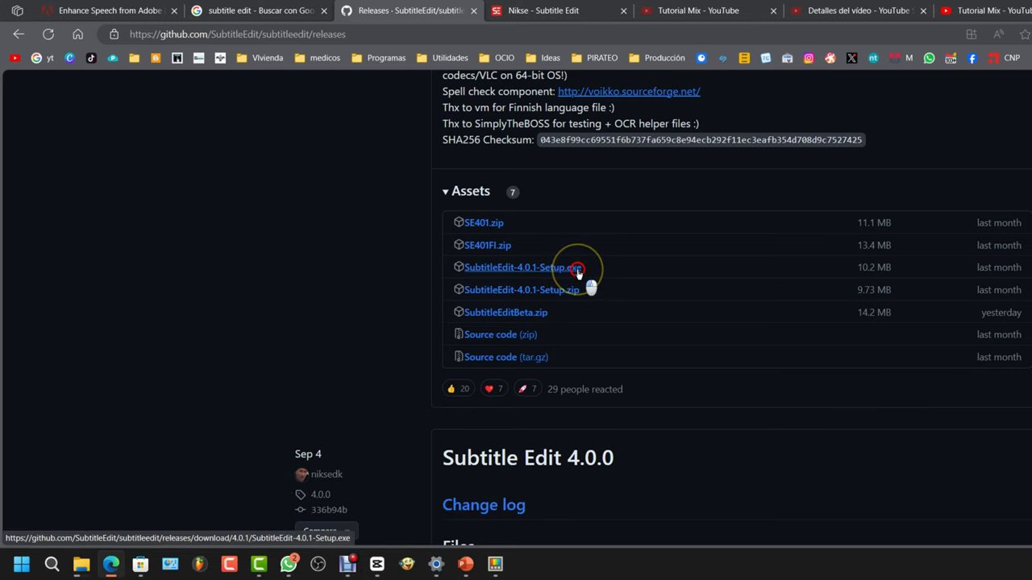
left_click(807, 306)
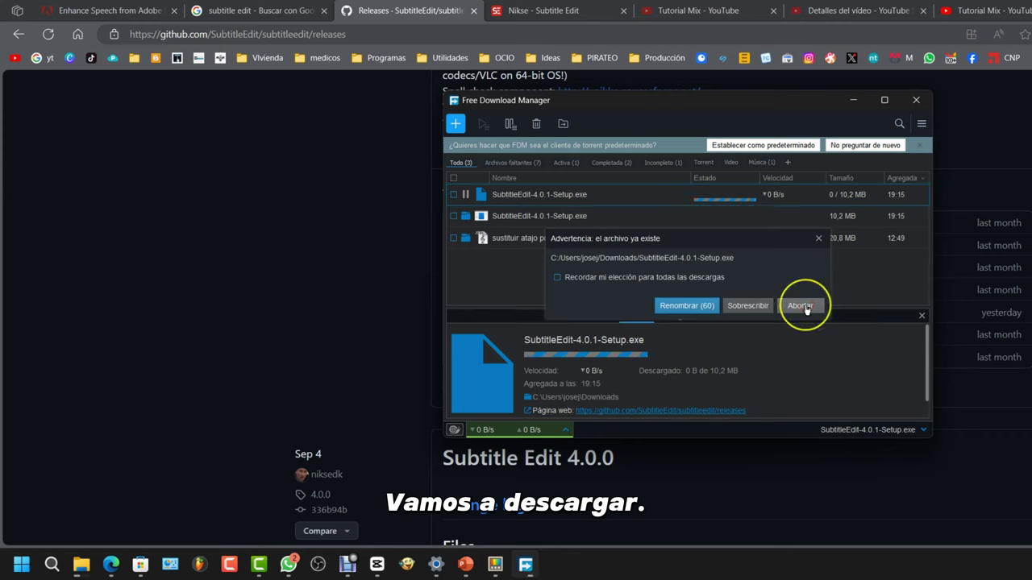
- Run the completed SubtitleEdit-4.0.1-Setup.exe download and accept Español as the installation language
left_click(569, 218)
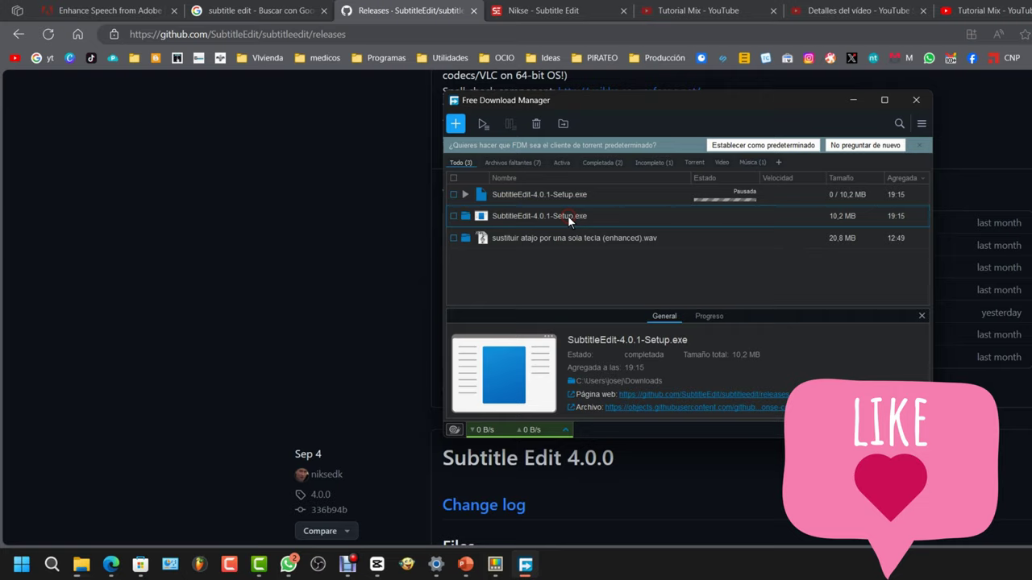
double_click(569, 216)
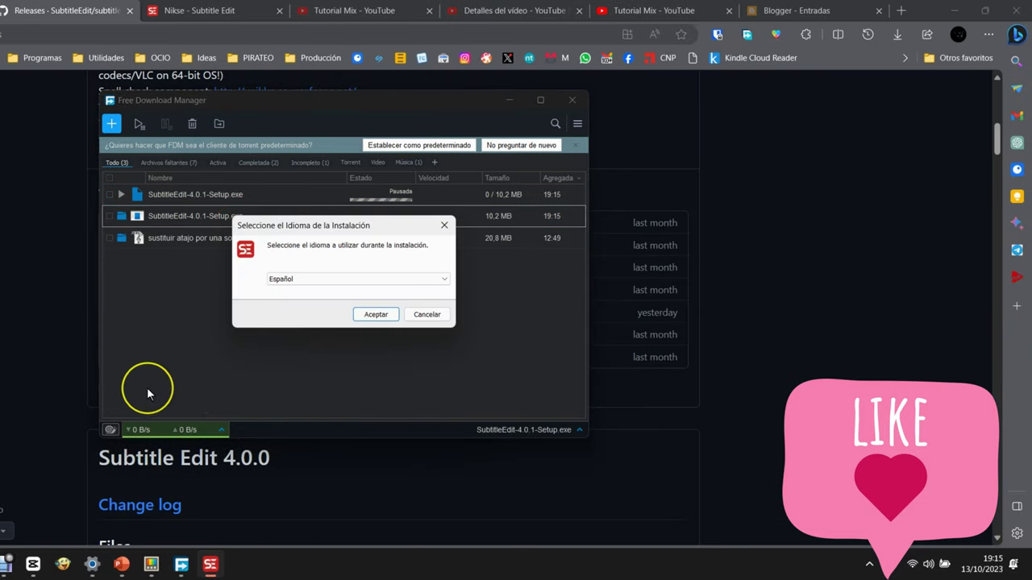
left_click(376, 314)
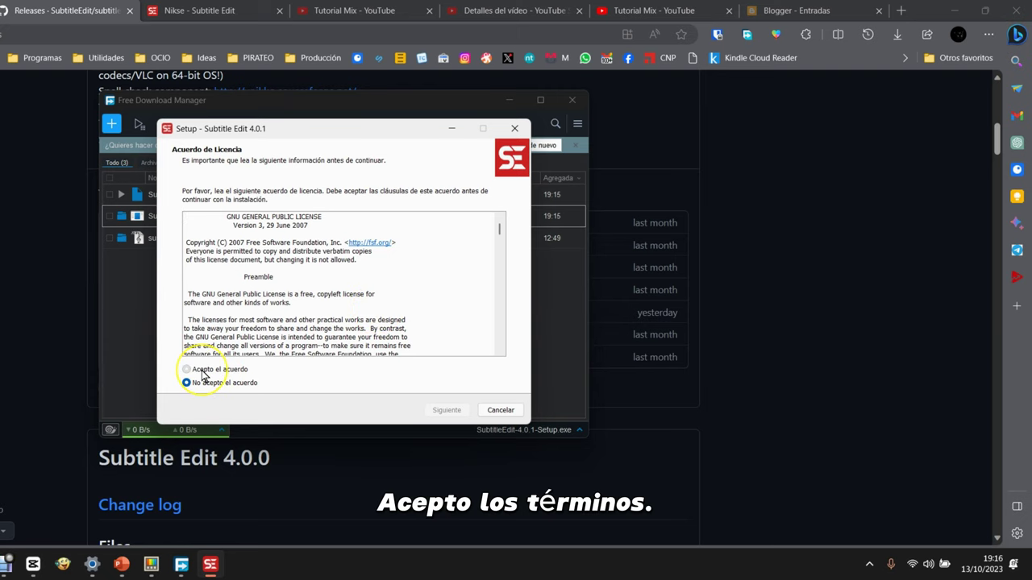
- Accept the licence agreement and install Subtitle Edit 4.0.1 with the proposed destination folder, components and Start menu folder
left_click(446, 410)
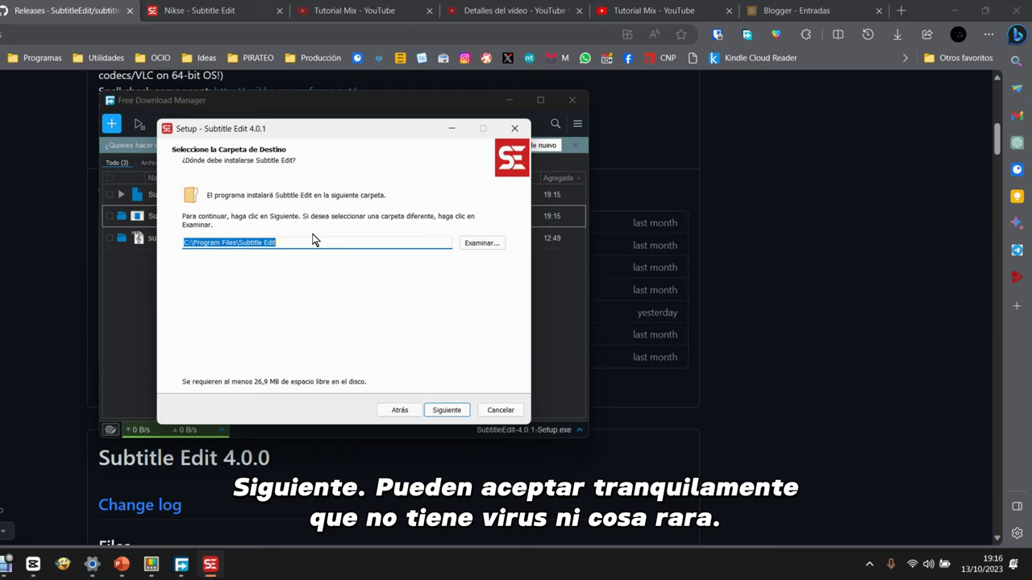
left_click(456, 412)
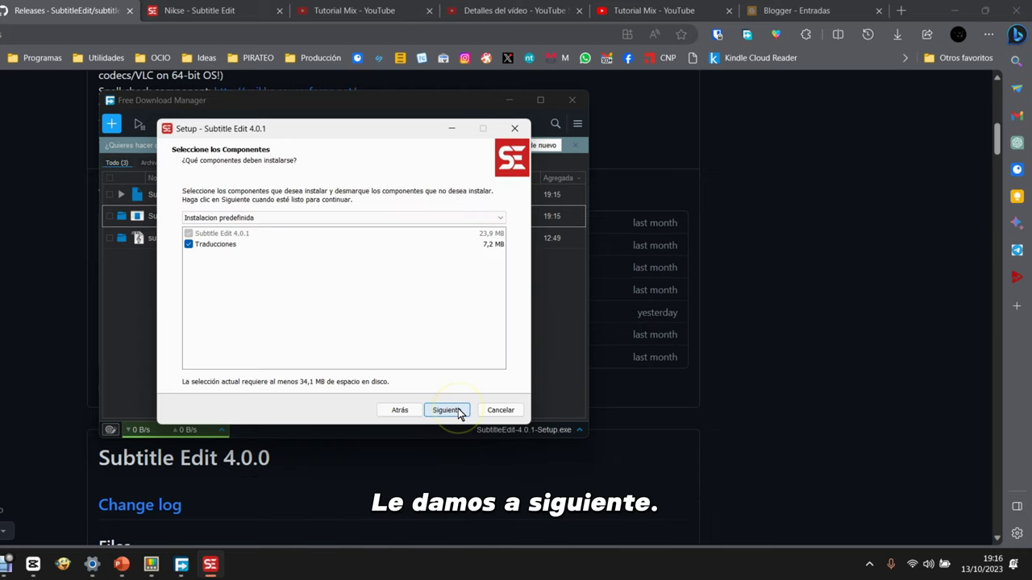
left_click(452, 401)
left_click(449, 409)
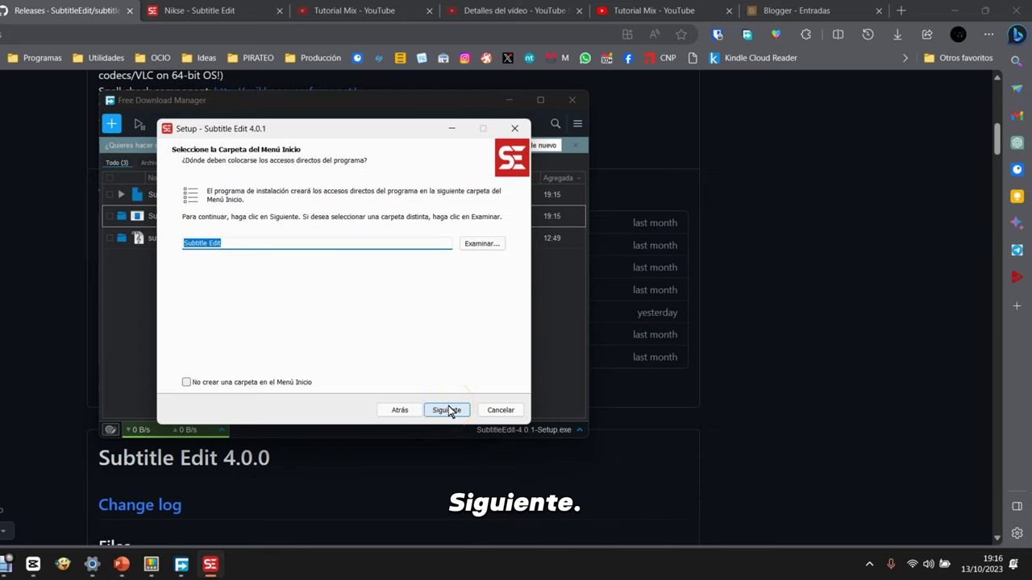
left_click(448, 409)
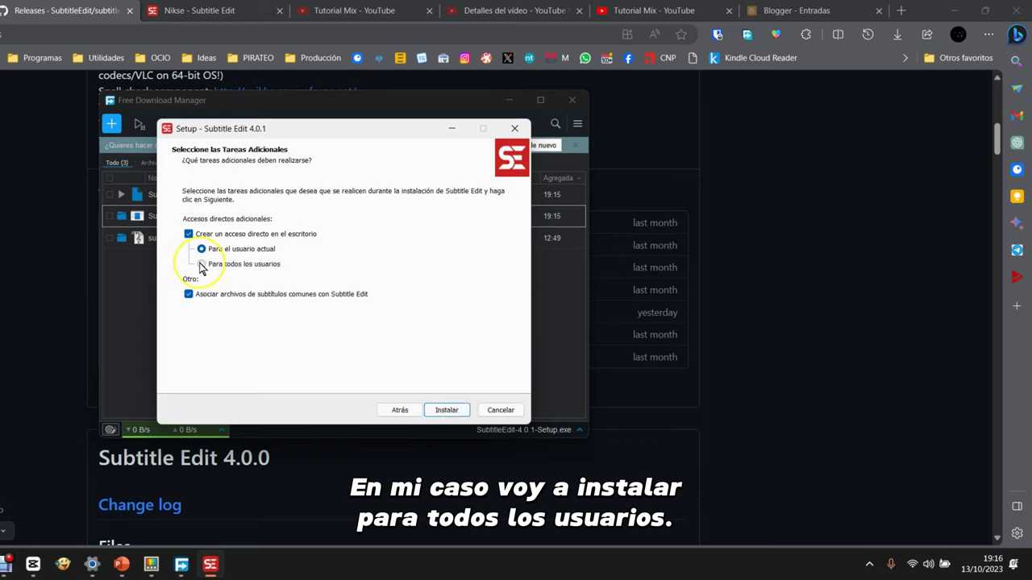
left_click(447, 410)
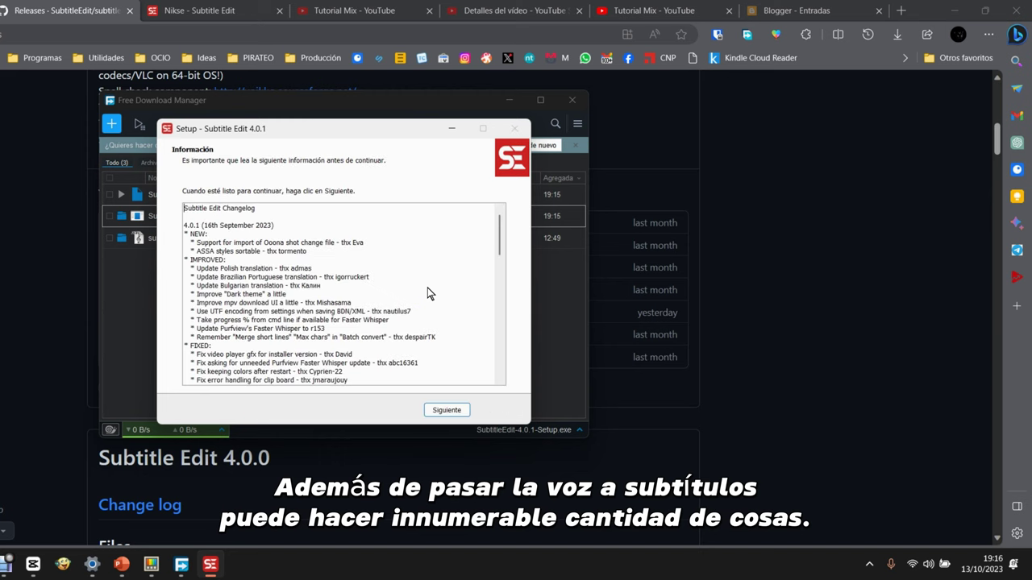
- Skim through the changelog and finish the setup with the option to run Subtitle Edit enabled
scroll(443, 282, "down", 15)
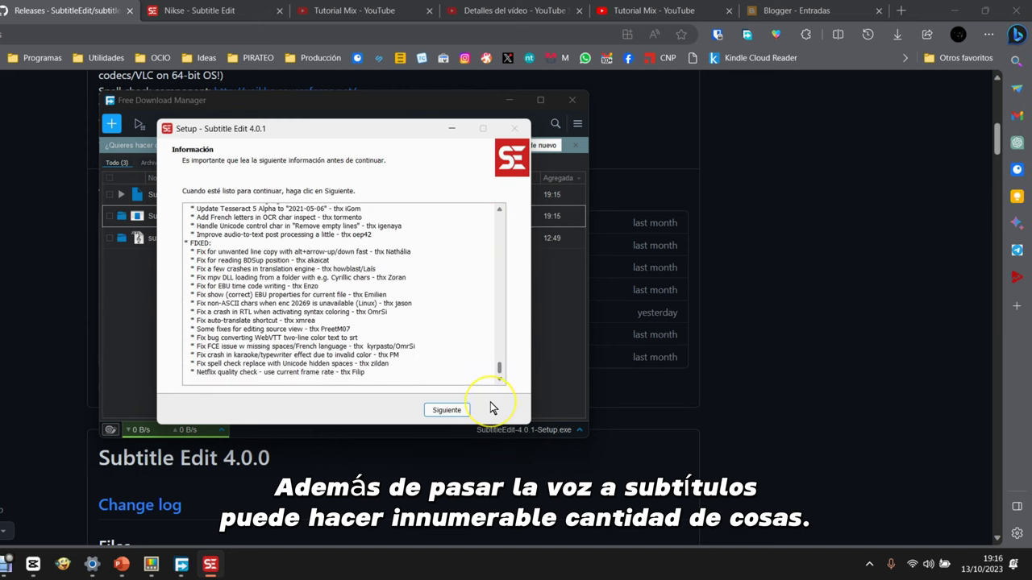
left_click(441, 416)
left_click(442, 413)
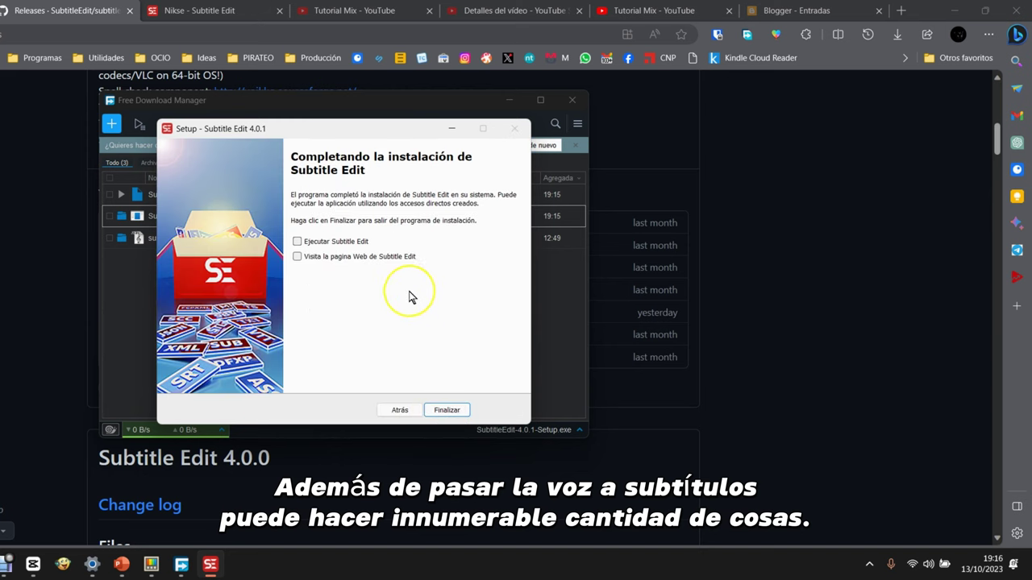
left_click(297, 241)
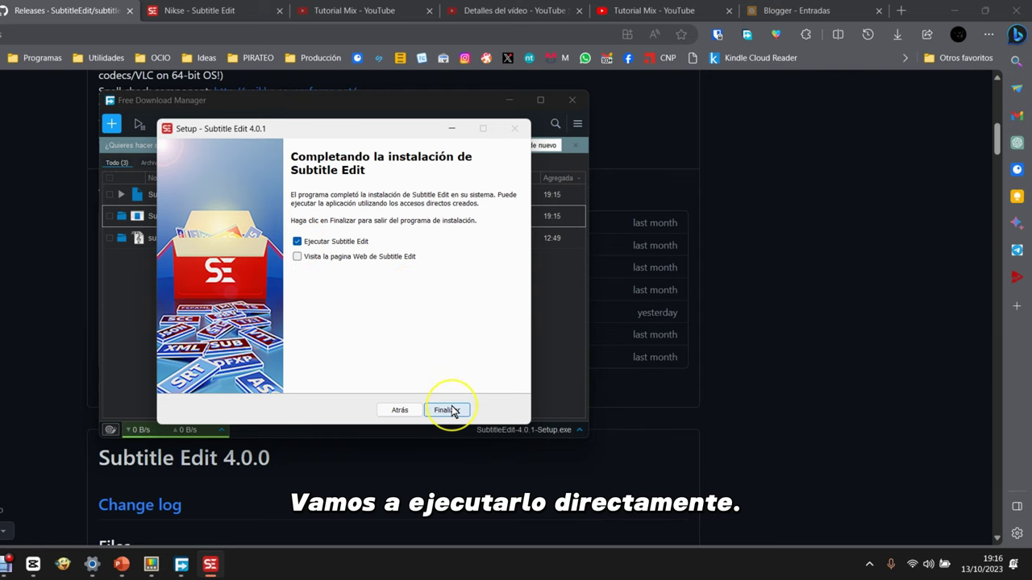
left_click(448, 410)
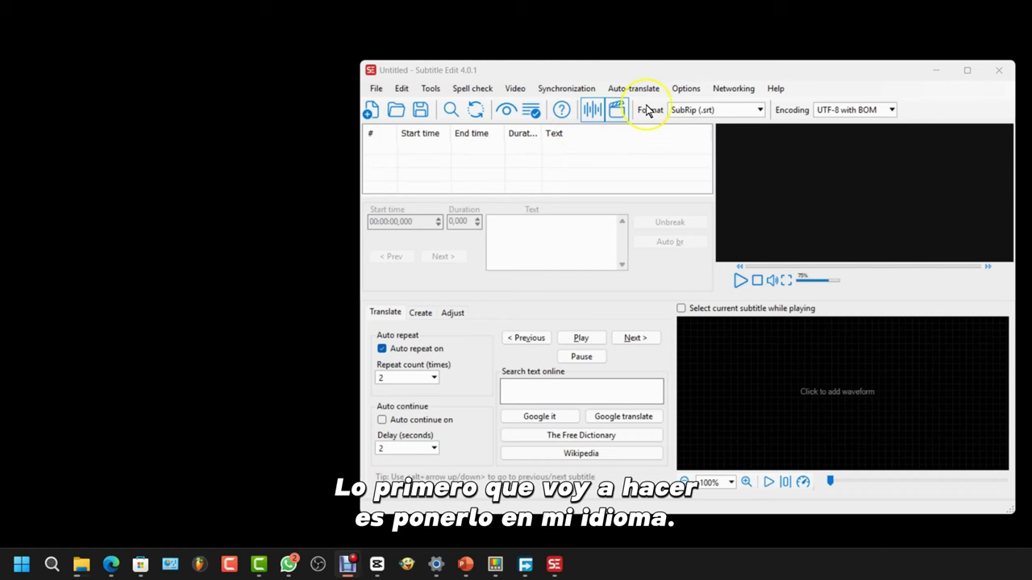
- Change the Subtitle Edit interface language to Español (España)
left_click(699, 89)
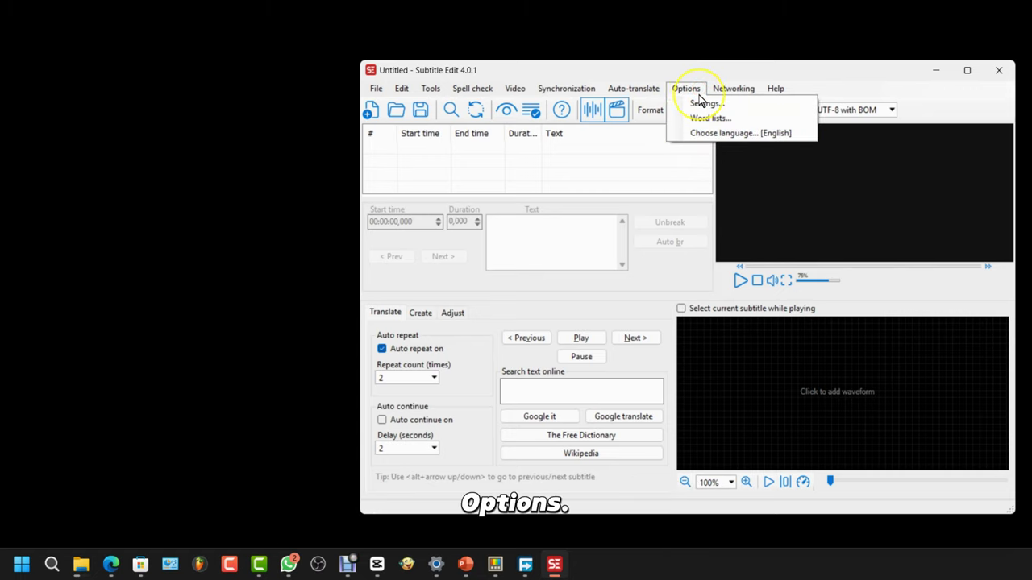
left_click(713, 134)
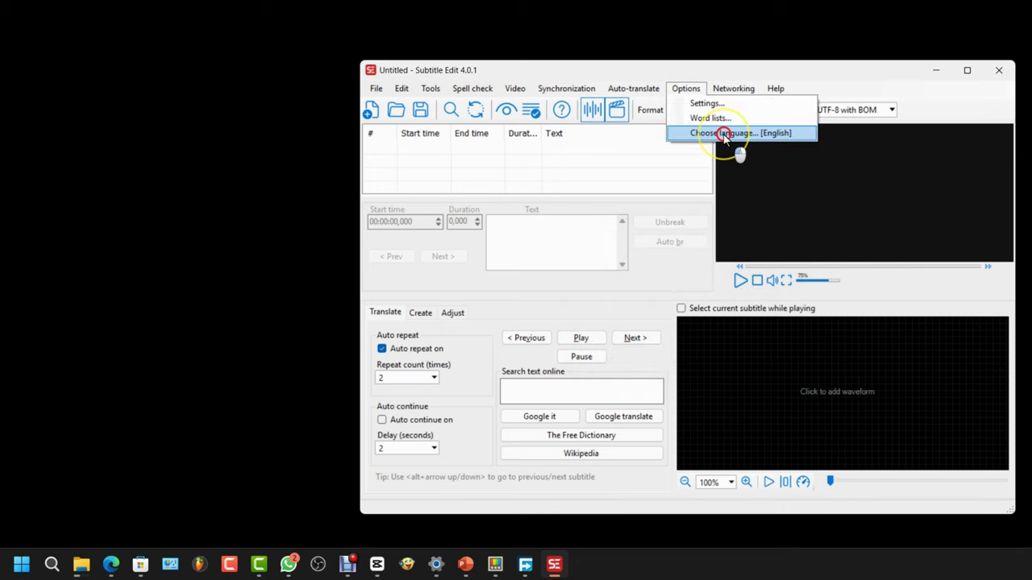
left_click(722, 134)
left_click(693, 282)
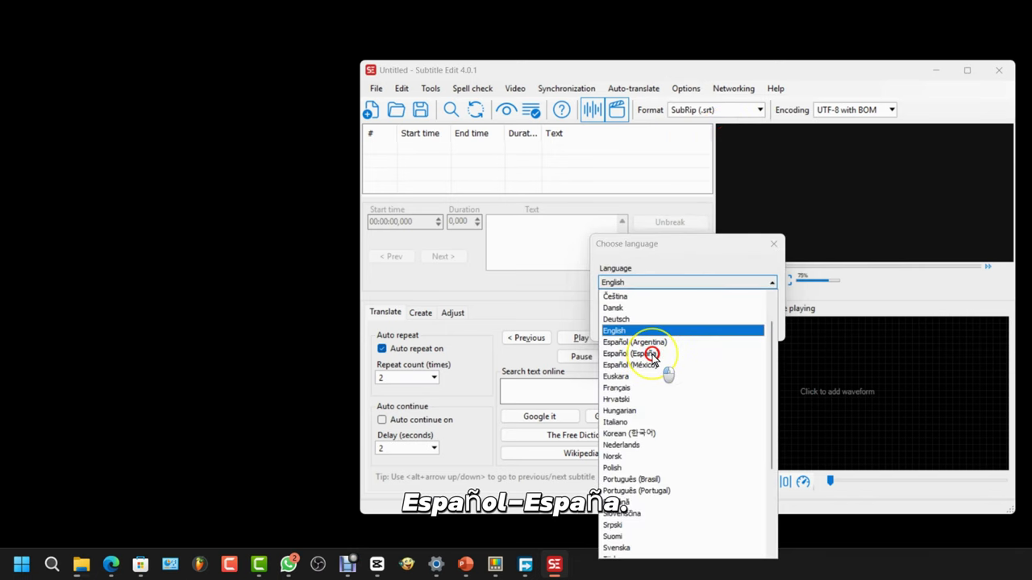
left_click(651, 350)
left_click(697, 326)
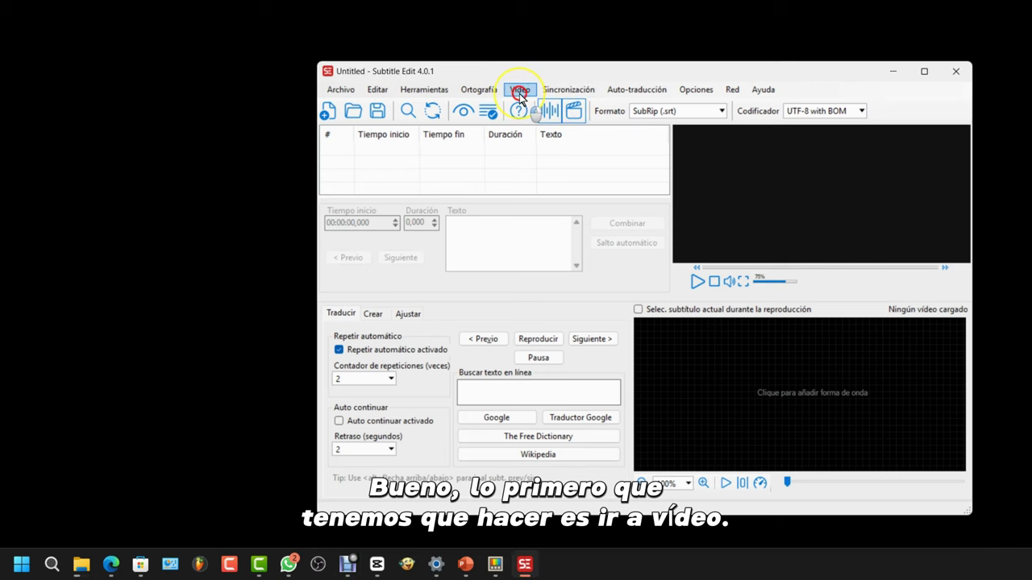
- Start the Whisper audio-to-text function and download the FFmpeg and Purfview's Faster-Whisper components it requires
left_click(520, 91)
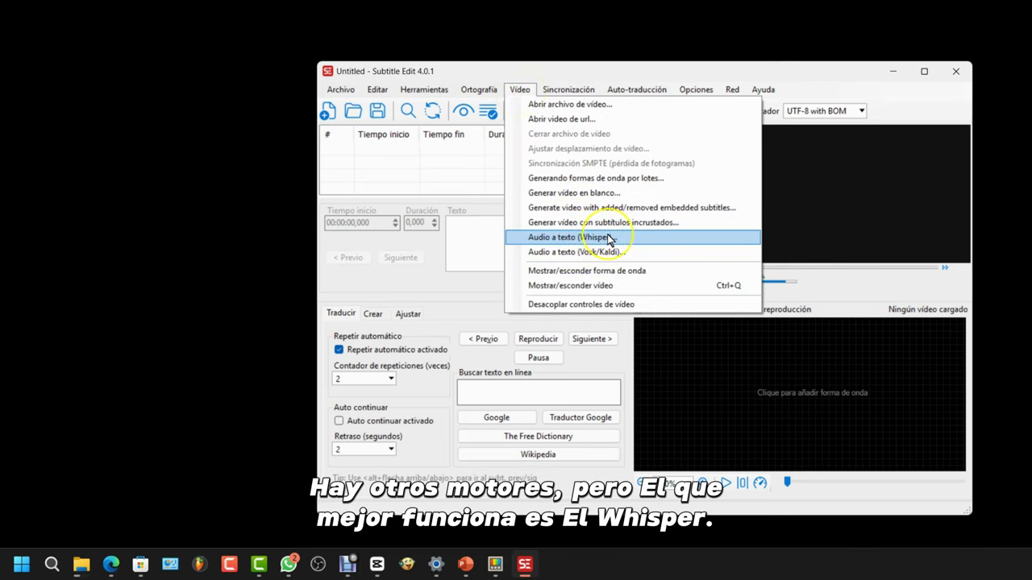
left_click(611, 240)
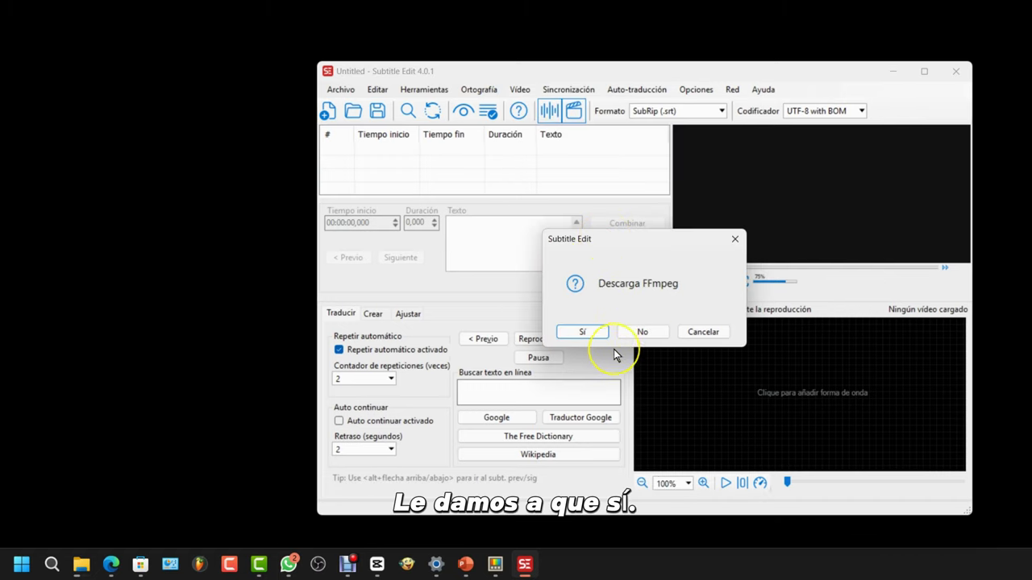
left_click(584, 332)
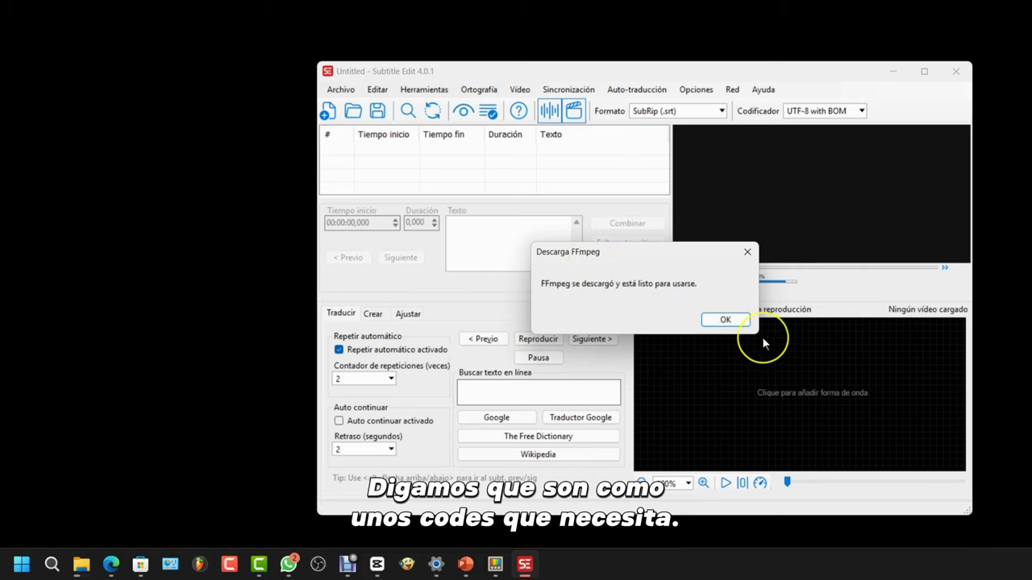
left_click(726, 320)
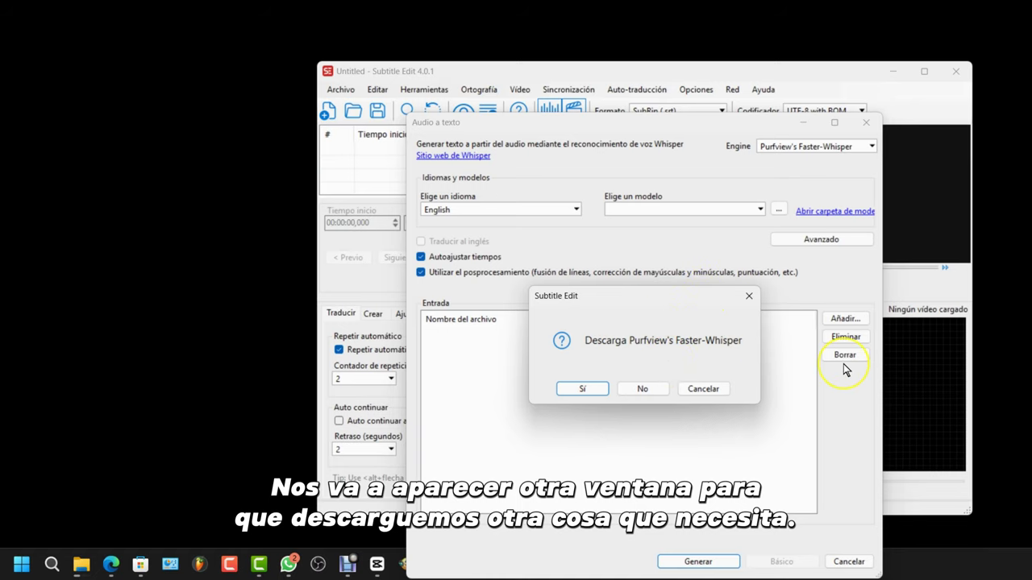
left_click(585, 390)
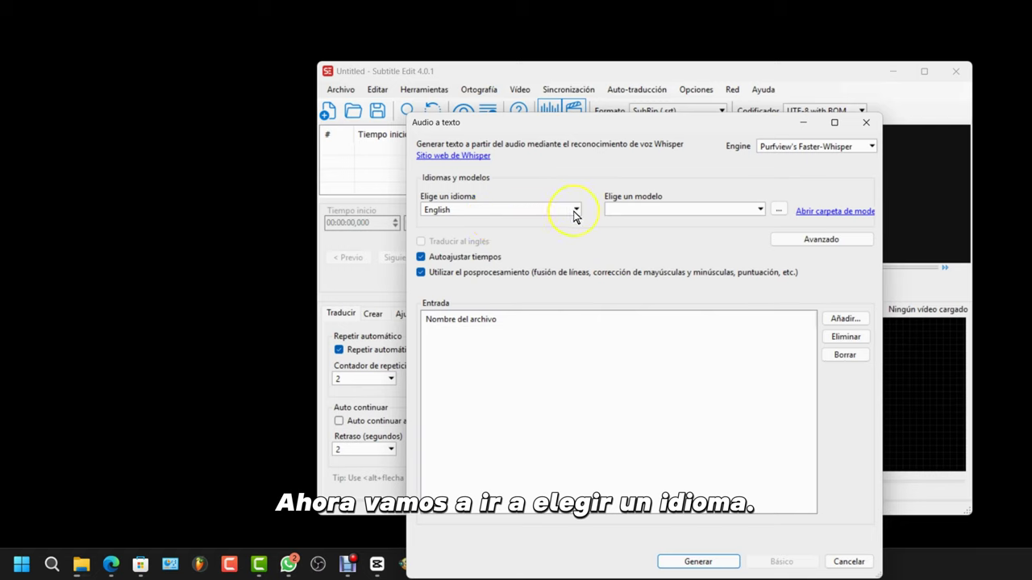
- Set the audio-to-text language to Spanish and download the cuBLAS and cuDNN libraries
left_click(575, 212)
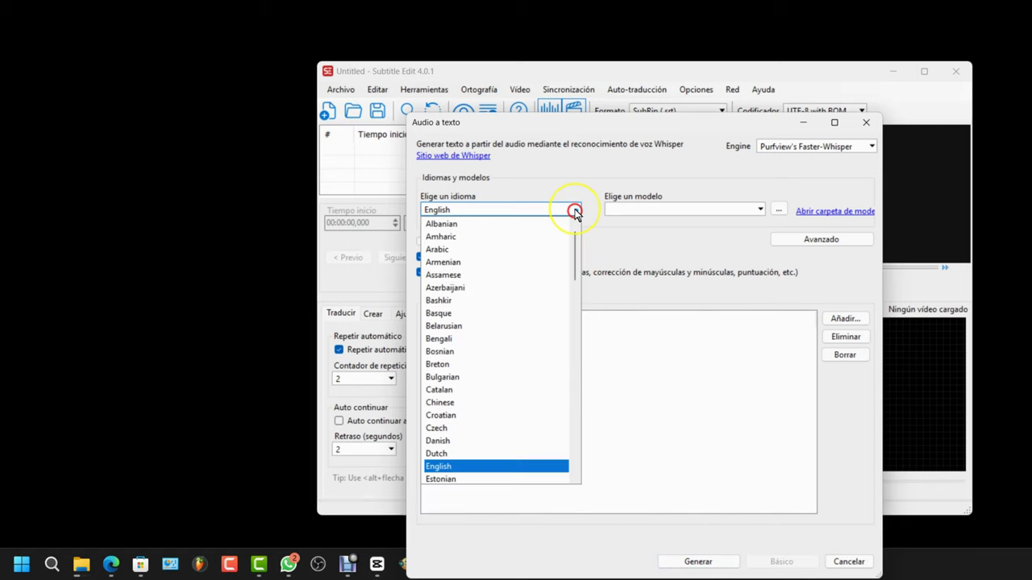
scroll(515, 335, "down", 20)
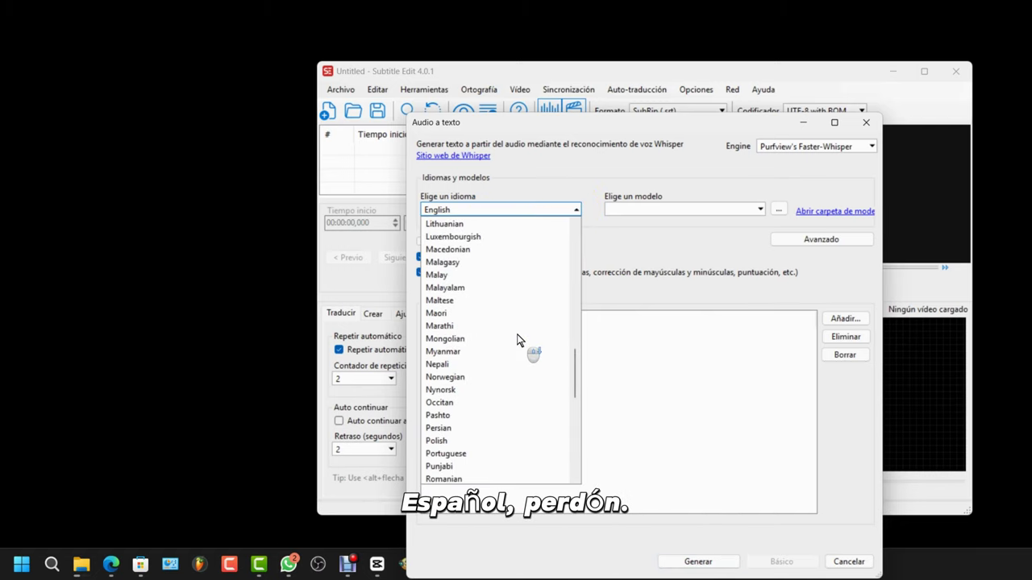
scroll(518, 339, "up", 6)
scroll(519, 339, "down", 5)
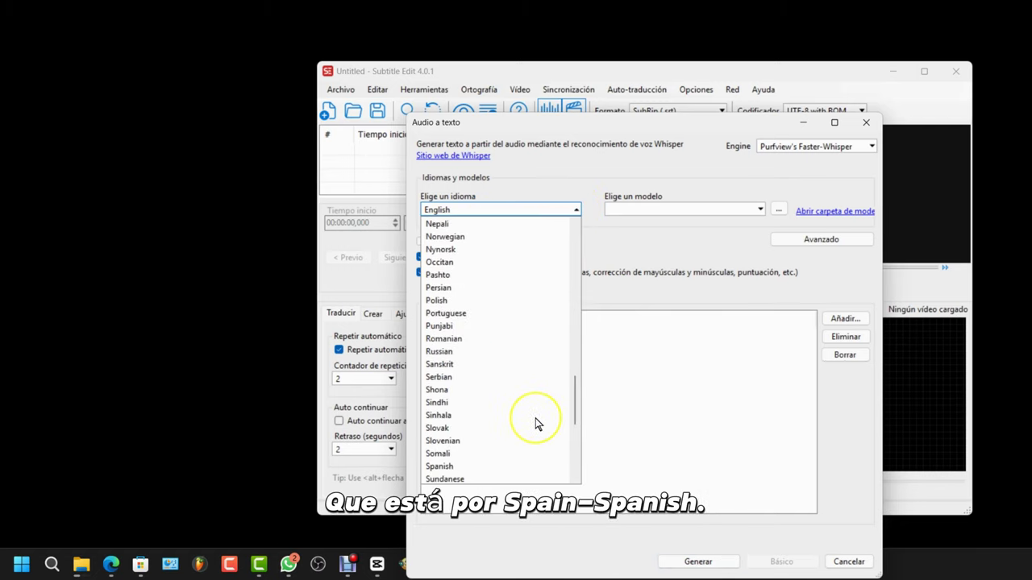
left_click(449, 470)
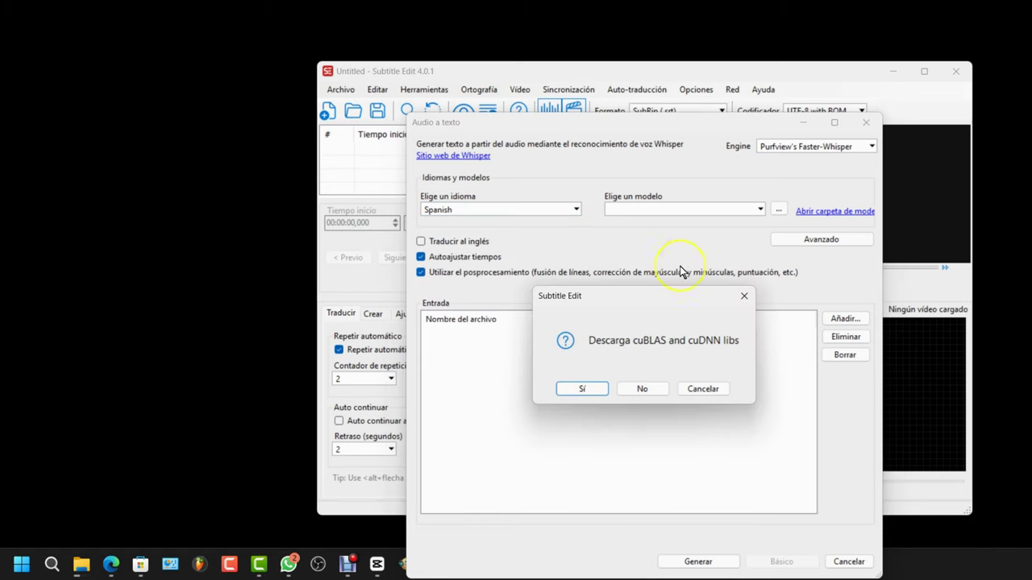
left_click(581, 388)
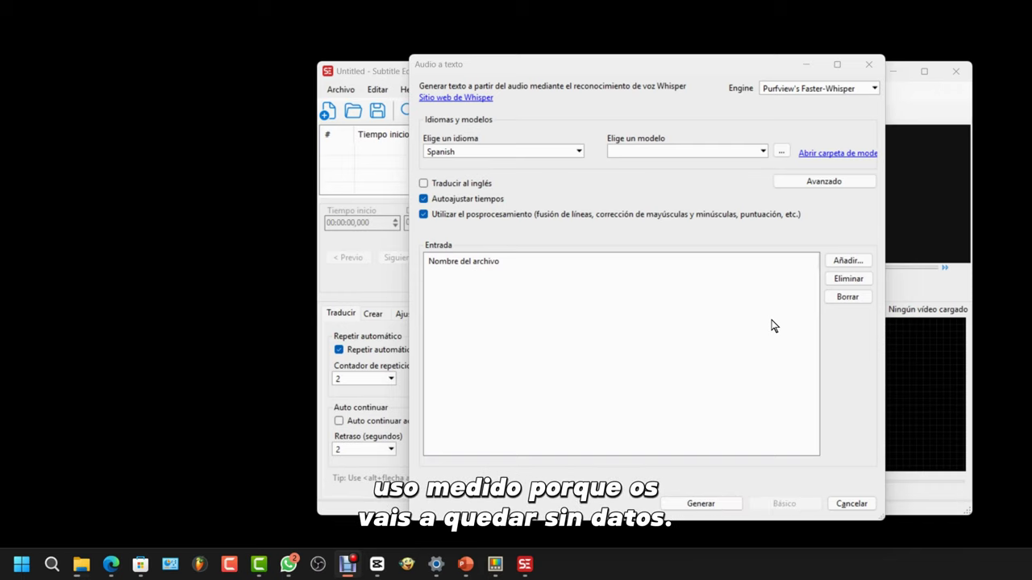
left_click(768, 328)
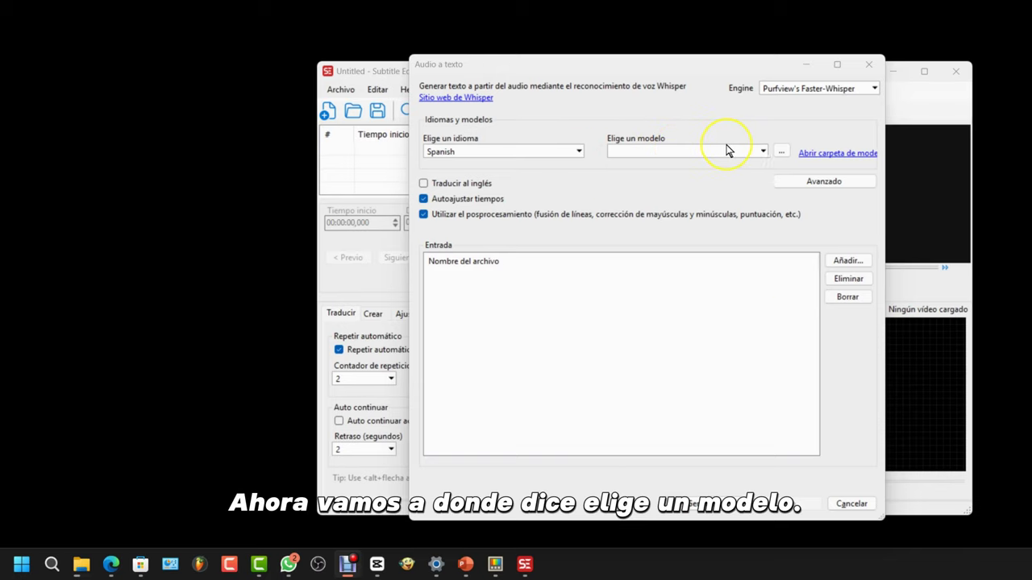
- Download the large-v2 (2.9 GB) Whisper model for the audio-to-text conversion
left_click(761, 153)
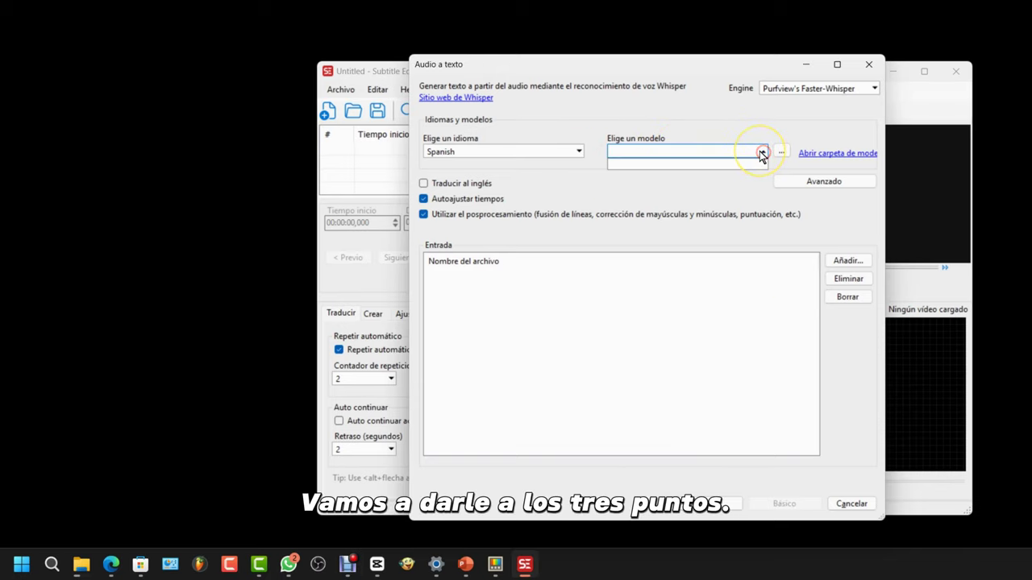
left_click(781, 152)
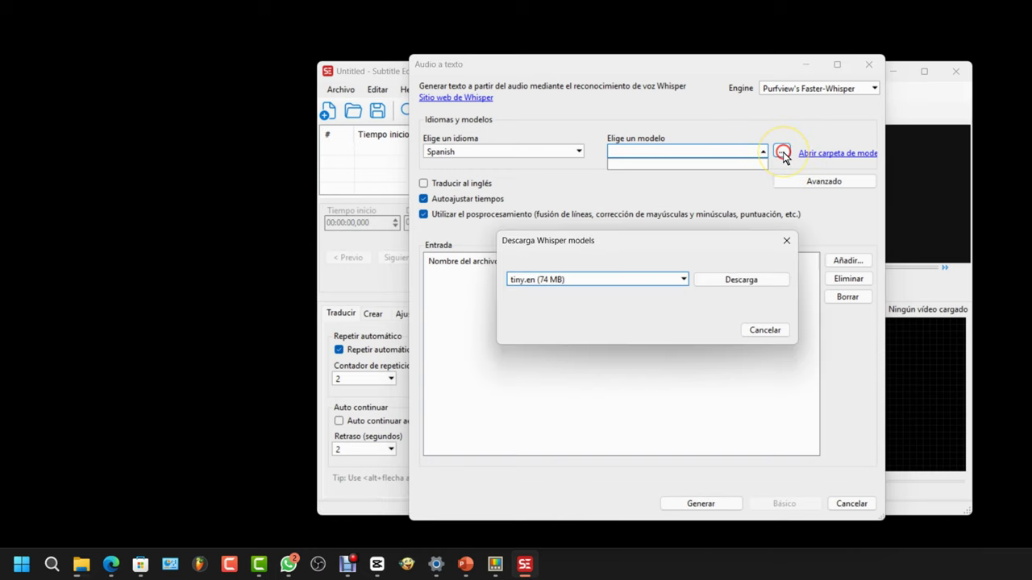
left_click(683, 280)
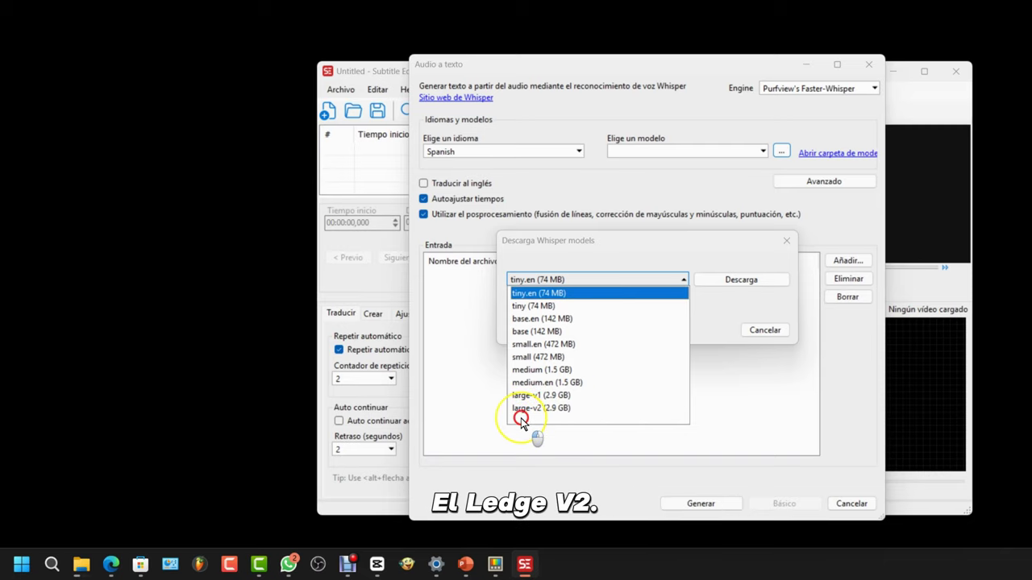
left_click(562, 409)
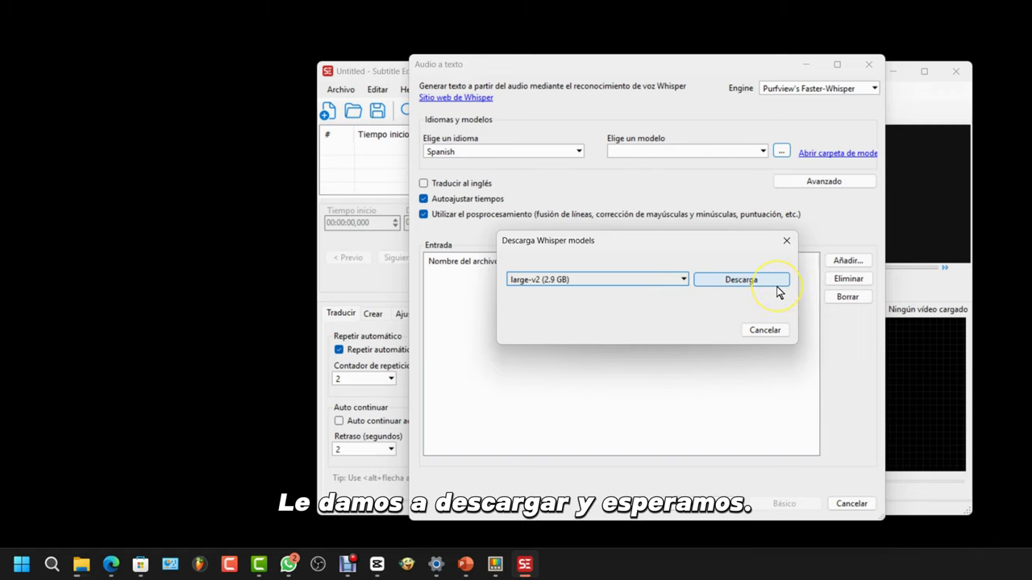
left_click(765, 282)
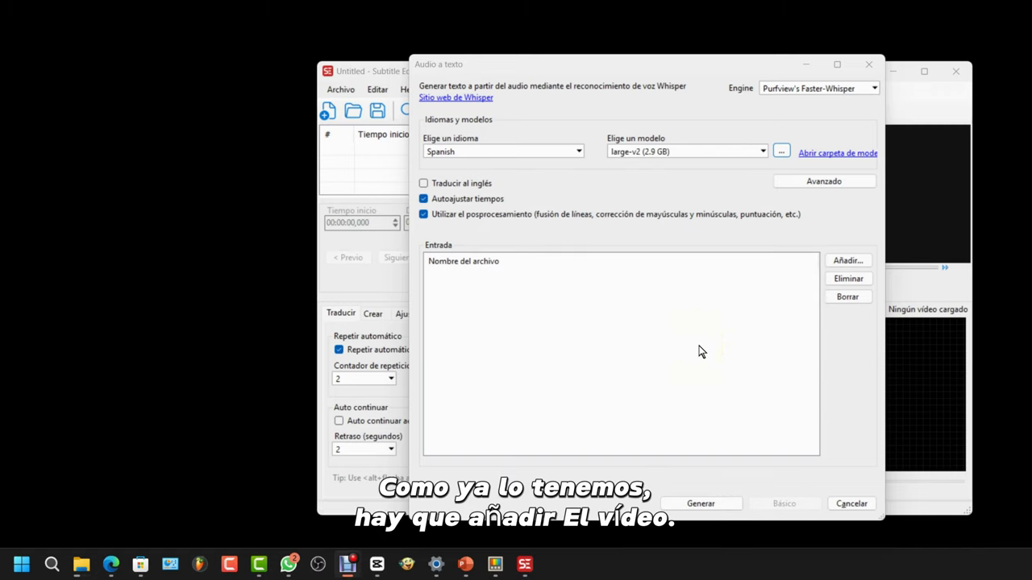
- Add the "Controla el VOLUMEN con cualquier tecla" MP4 from Descargas as input and generate its subtitles
left_click(847, 263)
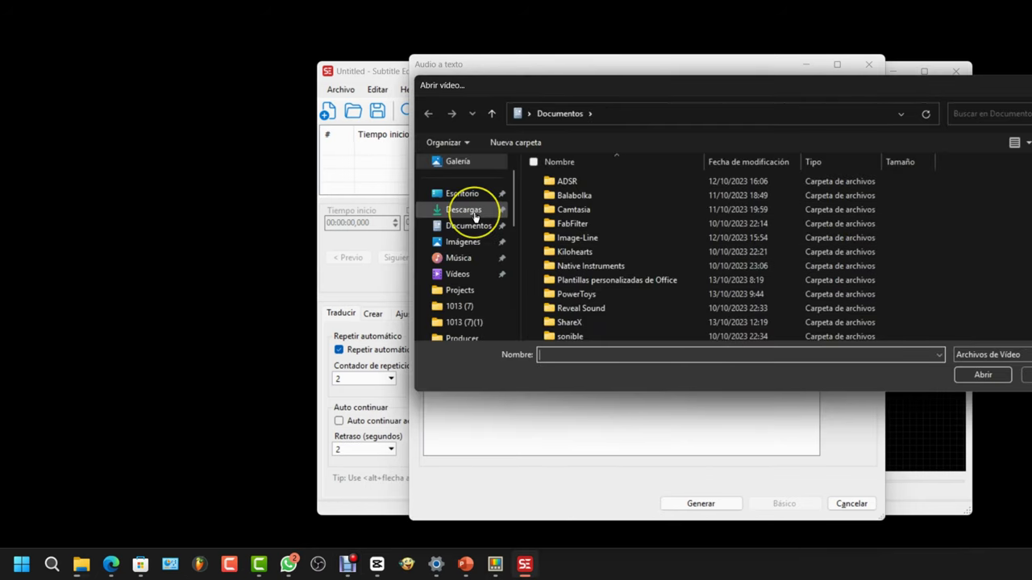
left_click(474, 213)
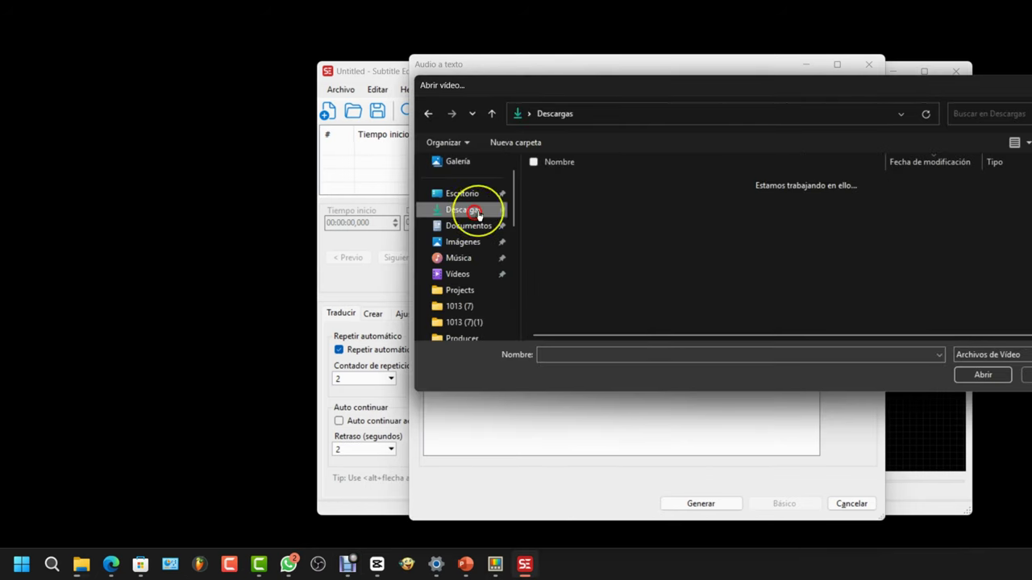
left_click(589, 201)
double_click(604, 200)
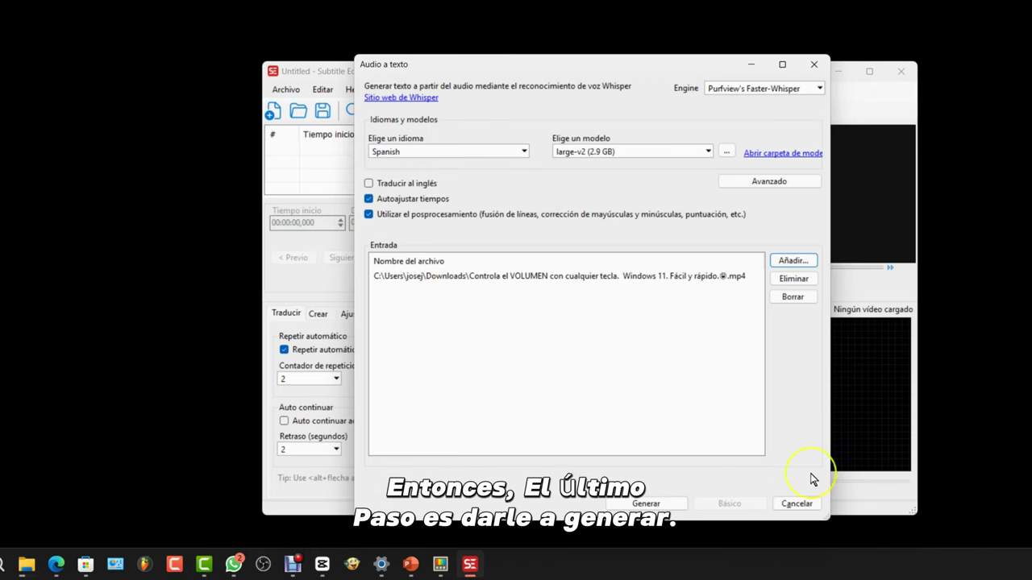
left_click(644, 503)
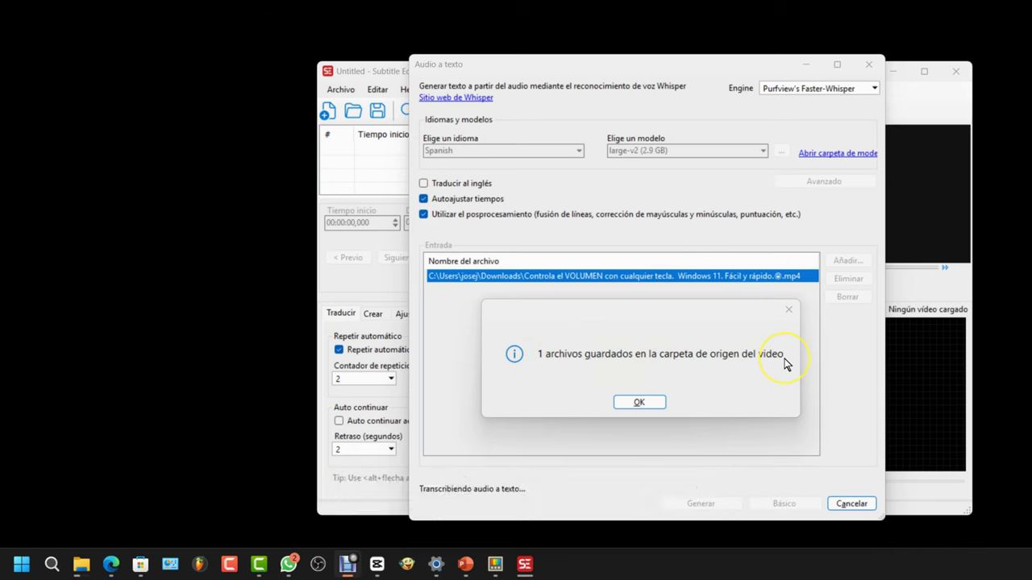
left_click(659, 407)
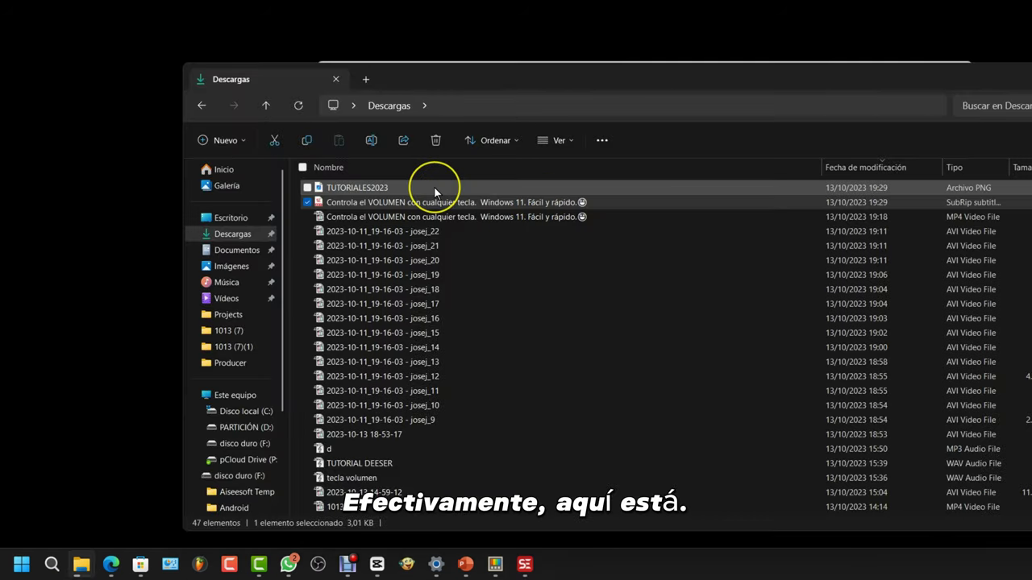
- Open the generated SubRip file "Controla el VOLUMEN con cualquier tecla" from the Descargas folder in Subtitle Edit
left_click(454, 202)
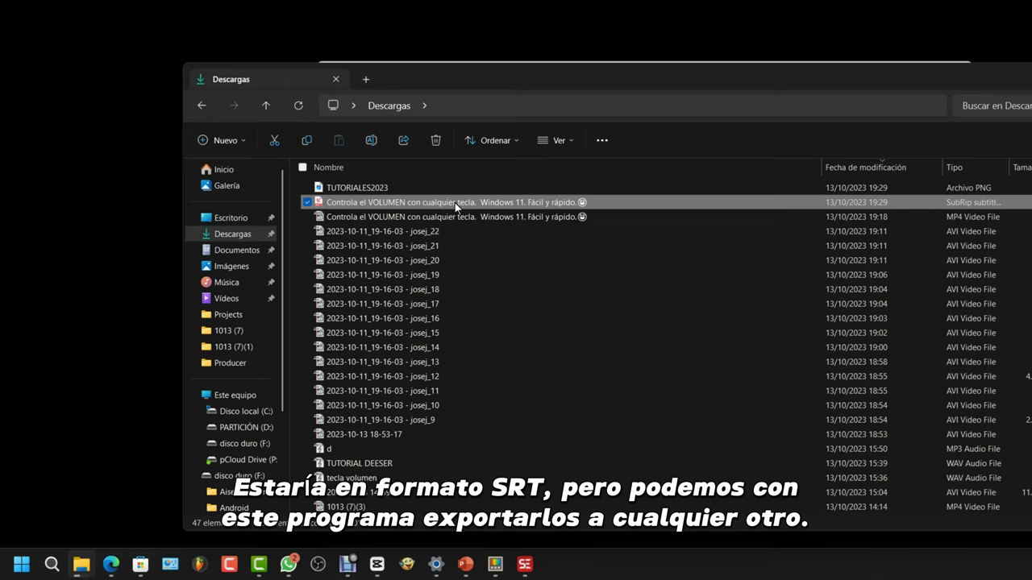
right_click(479, 200)
left_click(453, 204)
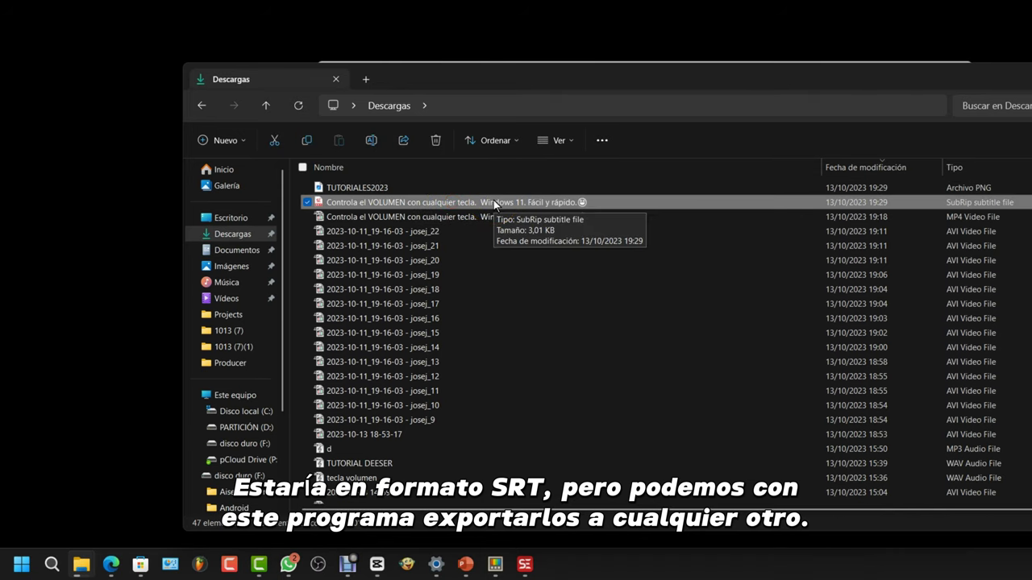
left_click(429, 201)
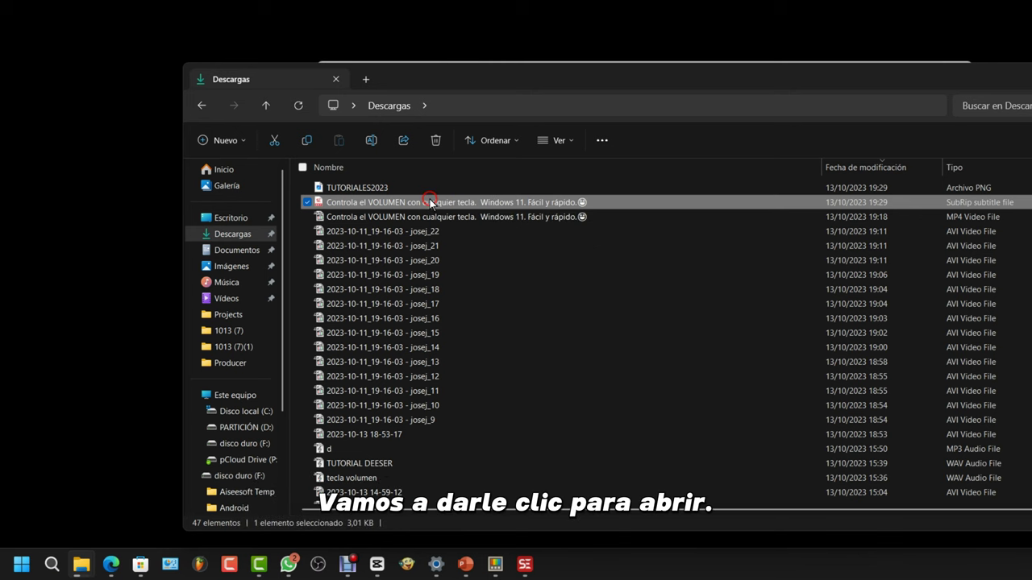
- Look through the subtitle lines and select line 28, "y aquí buscamos volumen", to view its text and timing
scroll(589, 187, "down", 8)
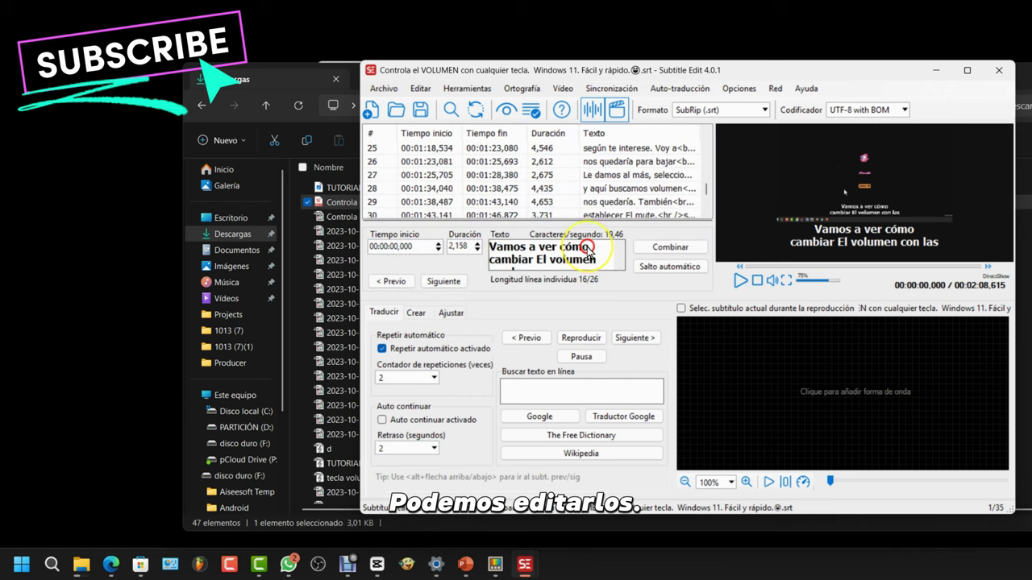
left_click(621, 164)
left_click(603, 188)
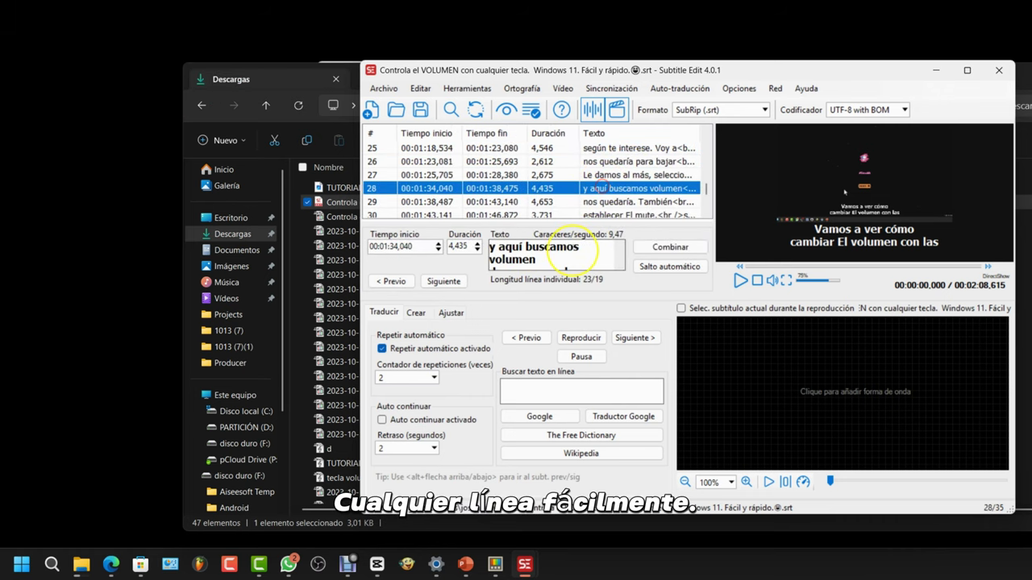
scroll(428, 162, "up", 1)
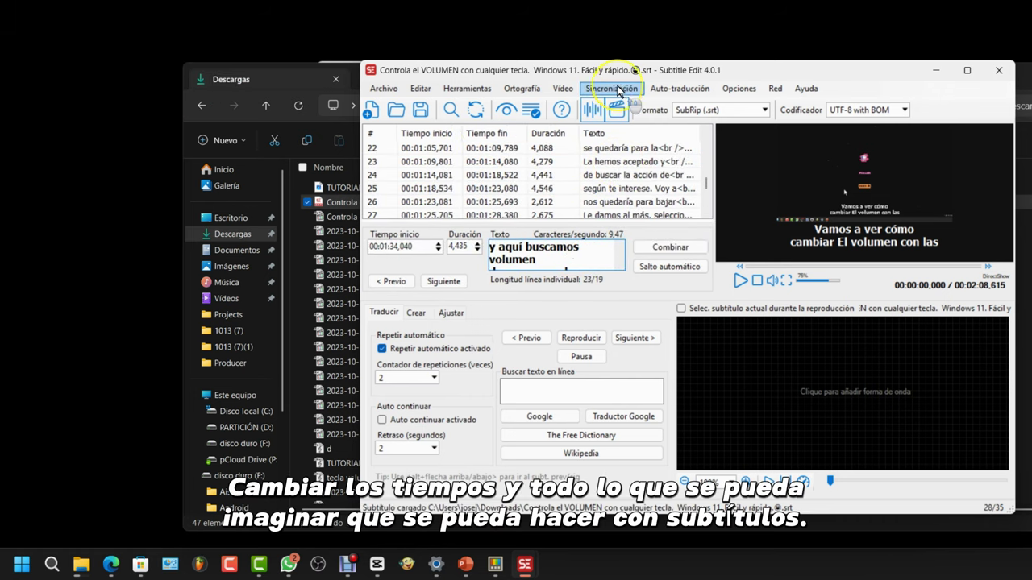
- Enlarge and reposition the subtitle window, and browse the file types offered for saving the subtitle under another format without saving
left_click_drag(576, 514, 576, 540)
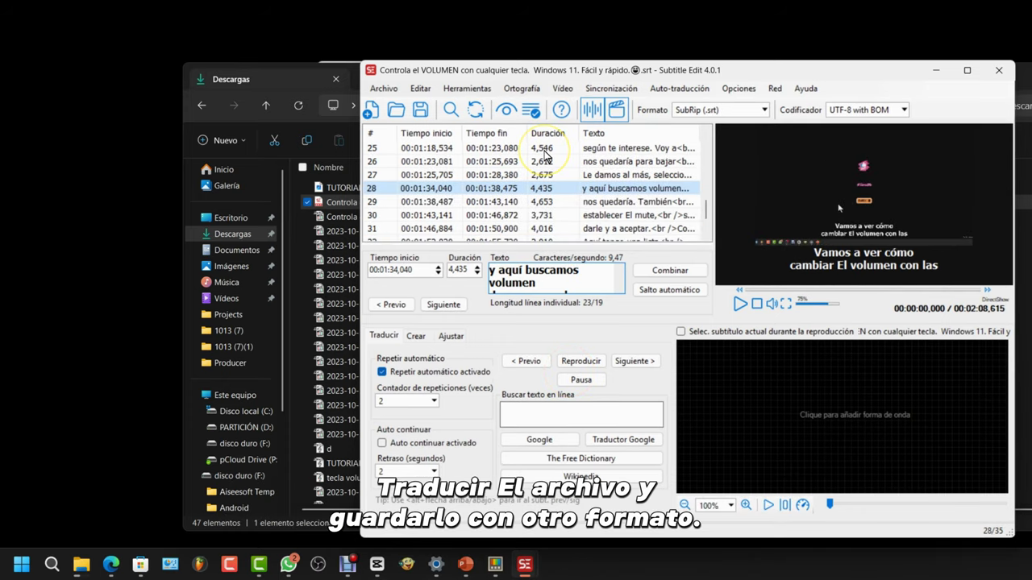
left_click_drag(387, 70, 282, 56)
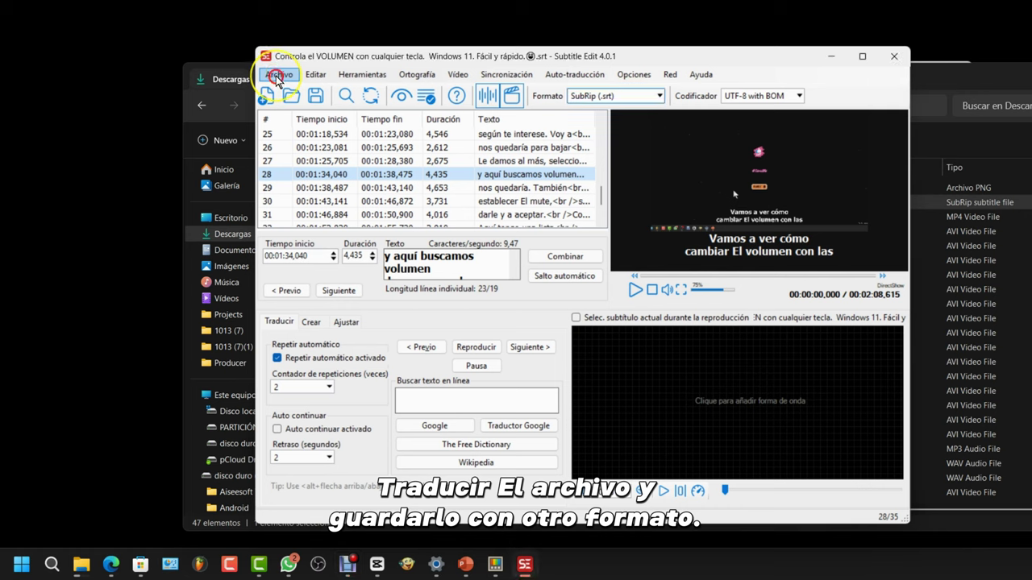
left_click(284, 79)
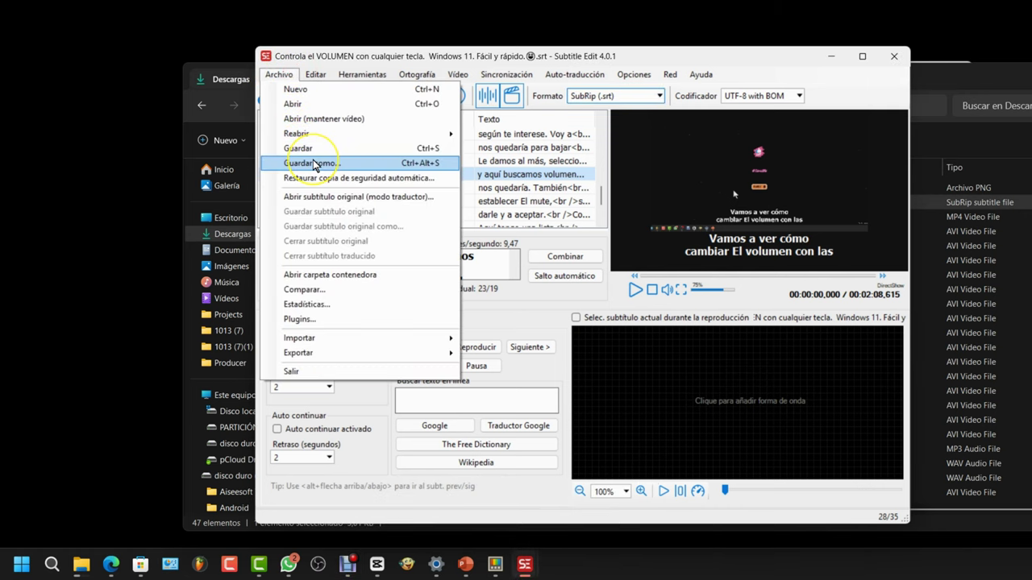
left_click(418, 164)
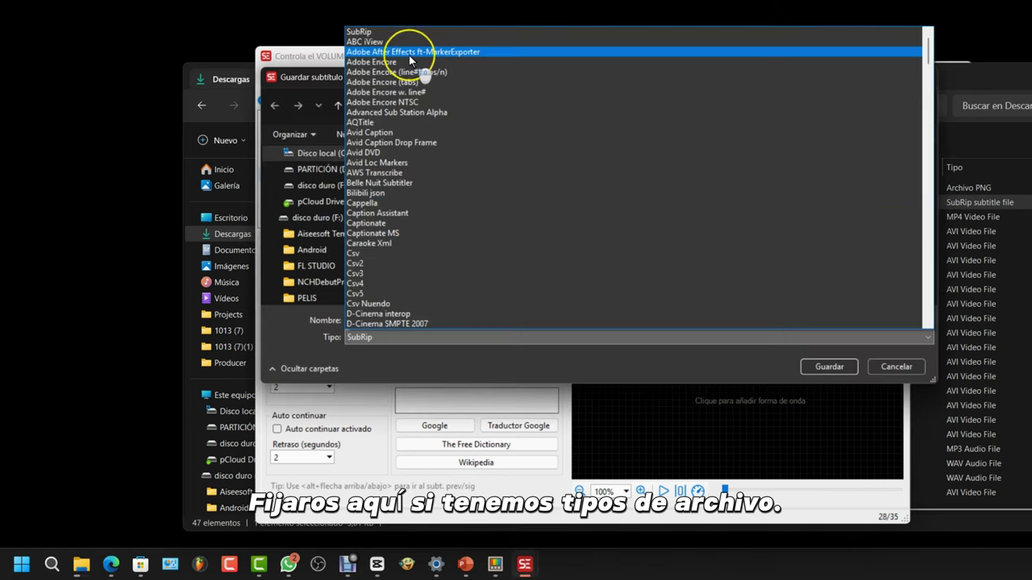
scroll(419, 100, "down", 5)
scroll(419, 102, "down", 20)
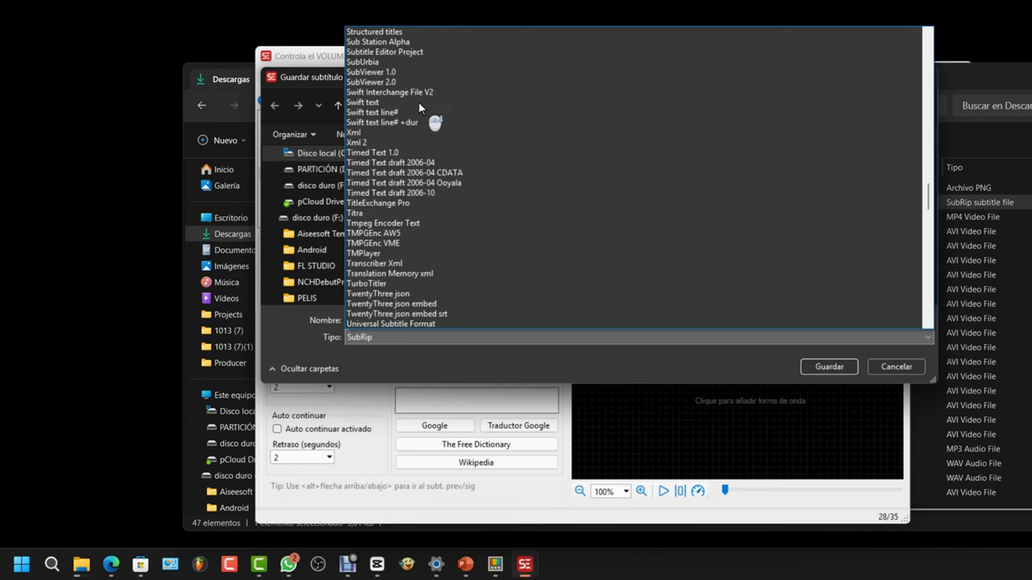
left_click(893, 364)
left_click(893, 365)
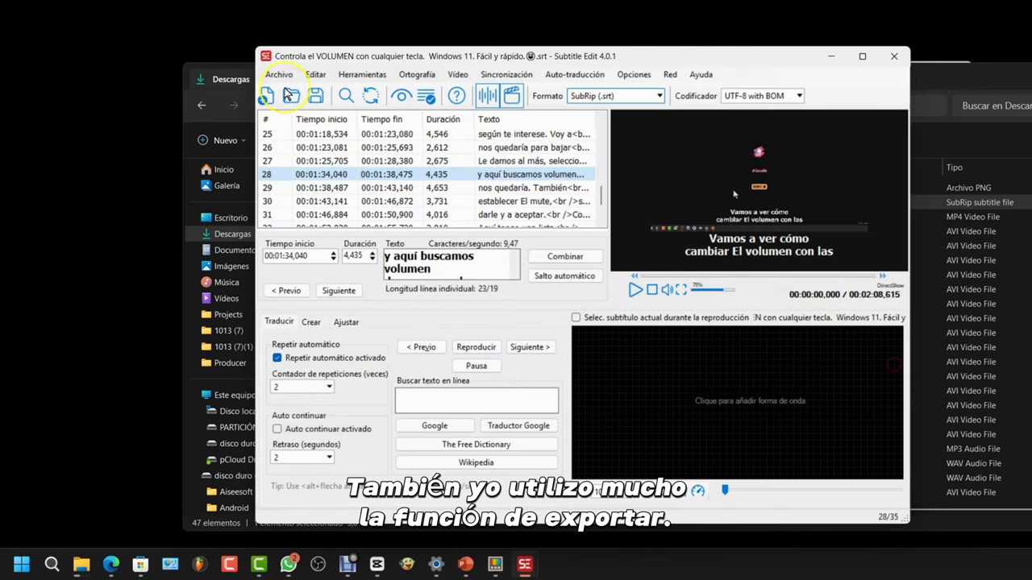
- Open the plain text export of the subtitles and read through the preview to check the transcription
left_click(282, 77)
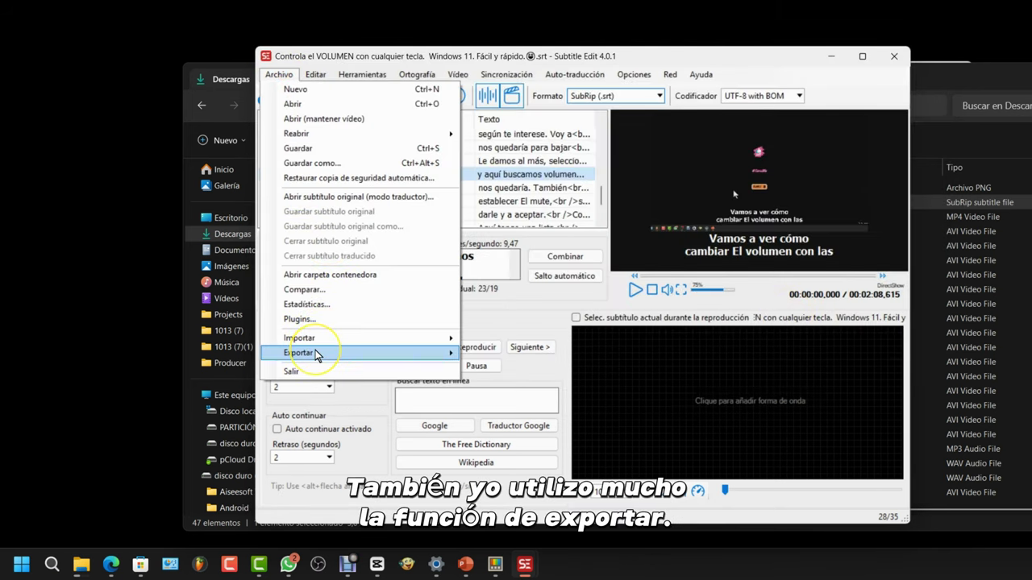
mouse_move(462, 360)
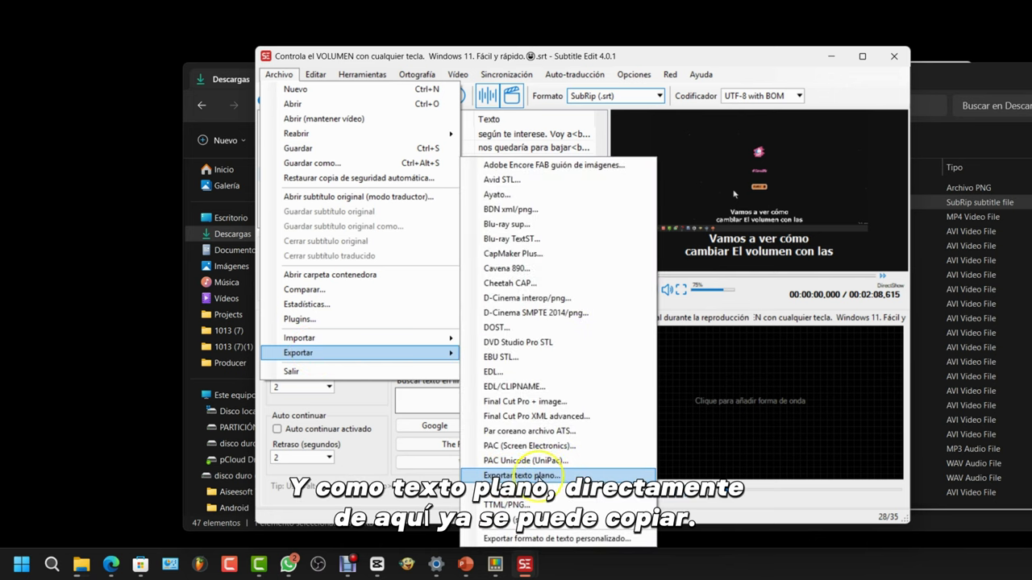
left_click(534, 476)
left_click_drag(466, 417, 253, 46)
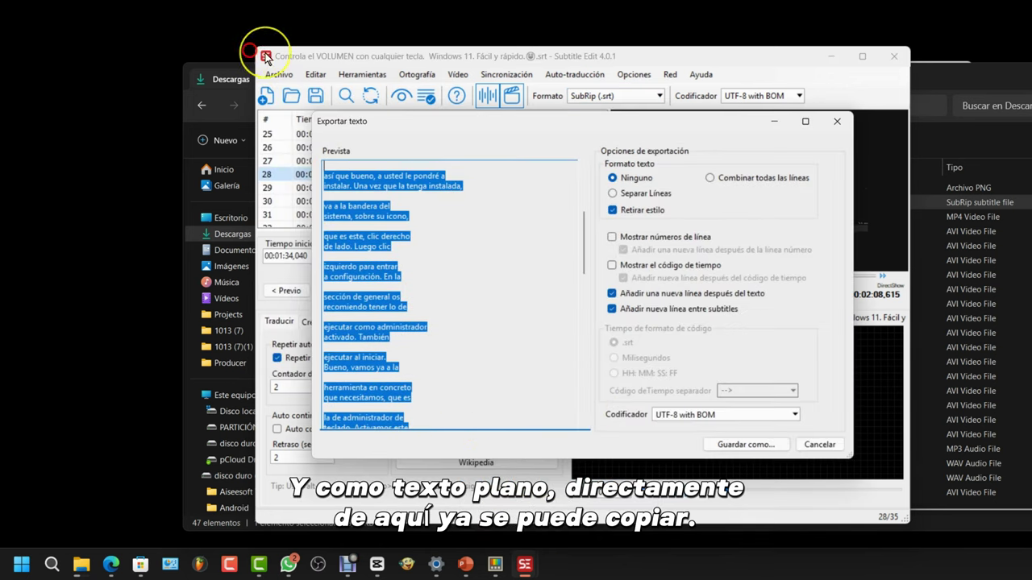
left_click(412, 250)
scroll(400, 262, "down", 10)
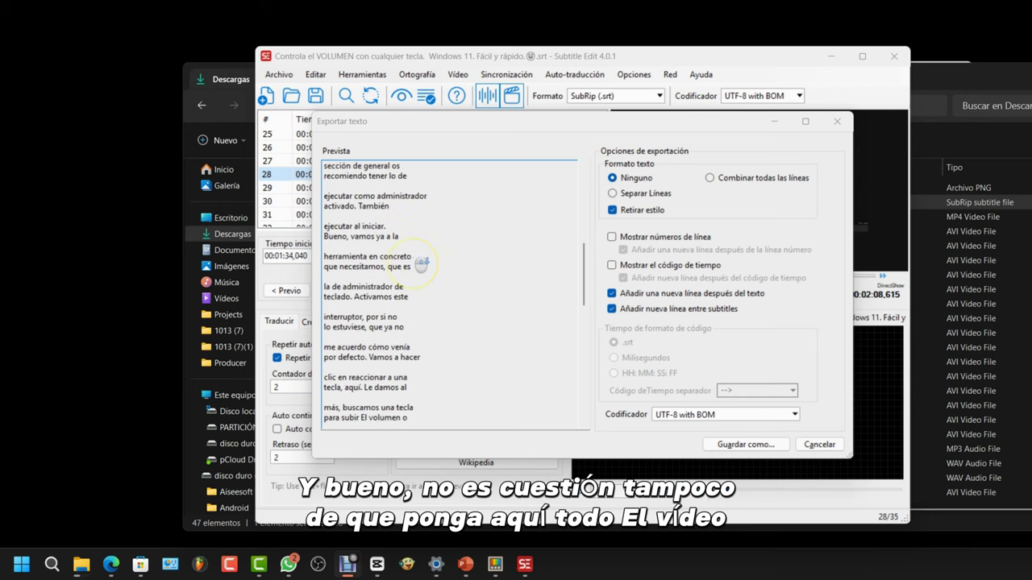
scroll(415, 260, "up", 10)
scroll(433, 224, "down", 15)
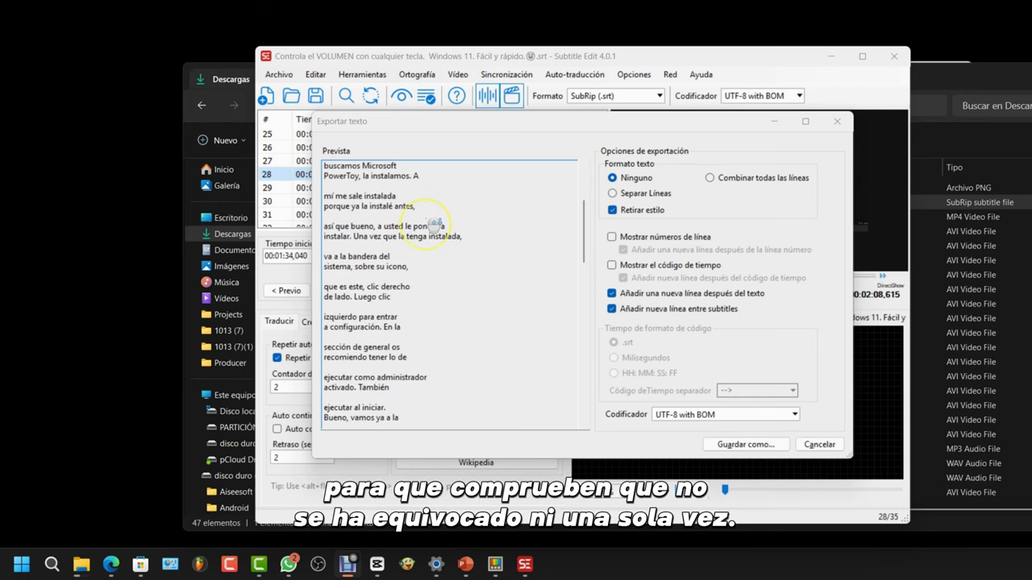
scroll(433, 224, "down", 5)
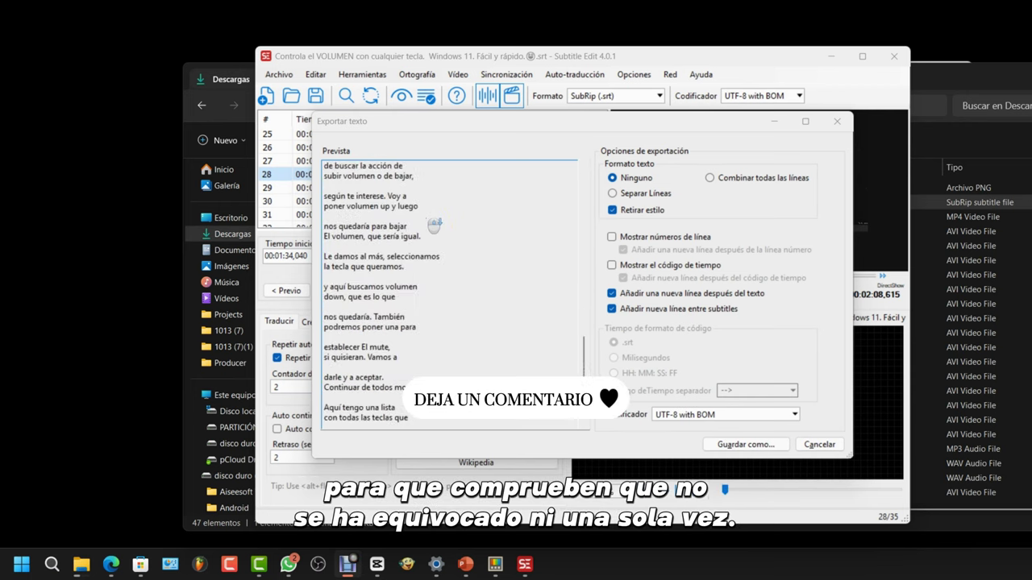